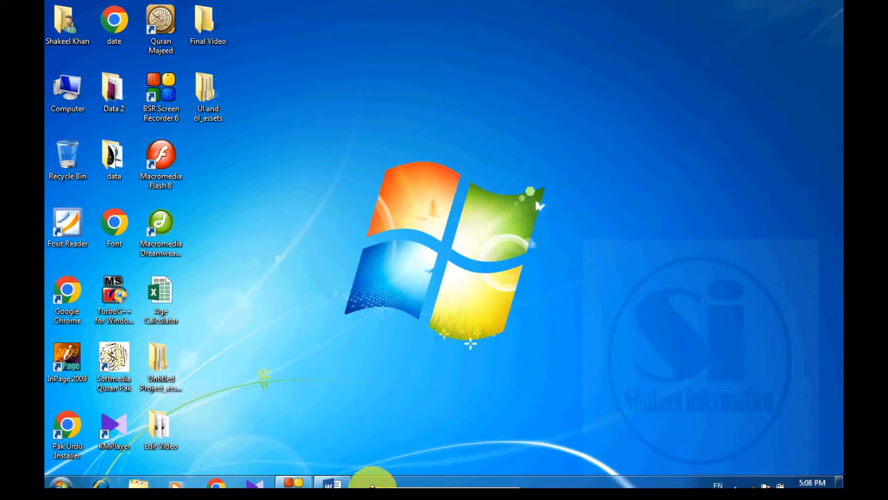
# Place the floating caption bar in the desktop's upper-right area and switch to the blank Word document.
pyautogui.moveTo(371, 486); pyautogui.dragTo(694, 87)
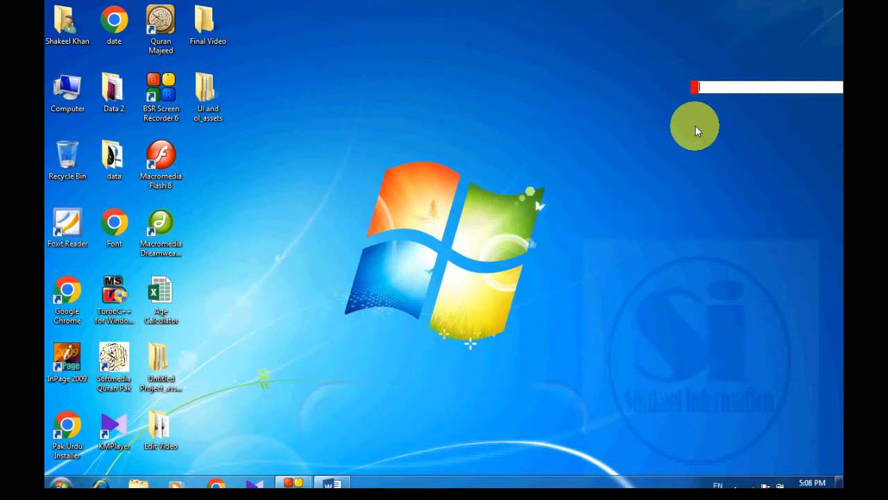
pyautogui.click(338, 482)
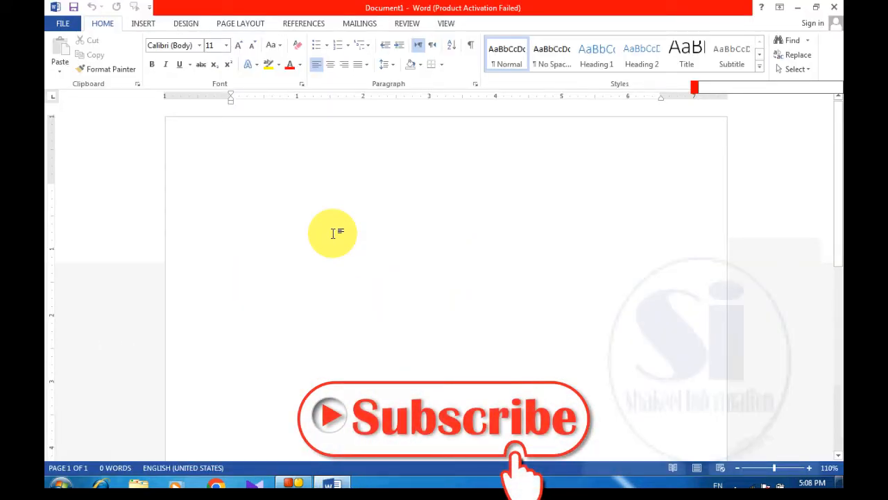
# Write "The quick brown fox jumps" on the blank page and erase it again.
pyautogui.write('The ')
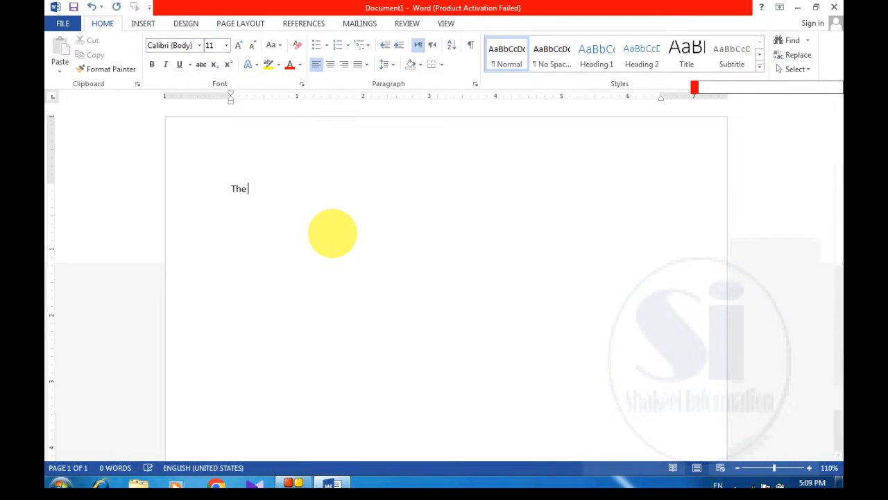
pyautogui.write('quick brown fox jumps')
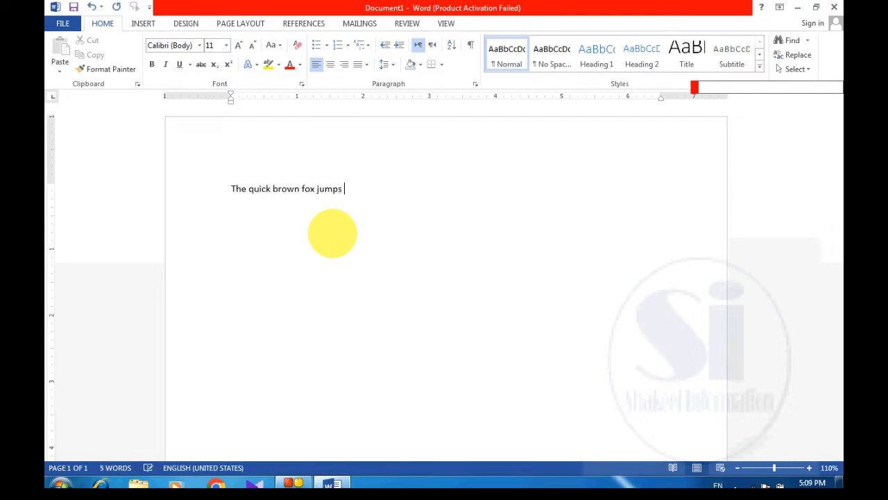
pyautogui.press('BackSpace')
pyautogui.press('BackSpace')
pyautogui.press('BackSpace')
pyautogui.press('BackSpace')
pyautogui.press('BackSpace')
pyautogui.press('BackSpace')
pyautogui.press('BackSpace')
pyautogui.press('BackSpace')
pyautogui.press('BackSpace')
pyautogui.press('BackSpace')
pyautogui.press('BackSpace')
pyautogui.press('BackSpace')
pyautogui.press('BackSpace')
pyautogui.press('BackSpace')
pyautogui.press('BackSpace')
pyautogui.press('BackSpace')
pyautogui.press('BackSpace')
pyautogui.press('BackSpace')
pyautogui.press('BackSpace')
pyautogui.press('BackSpace')
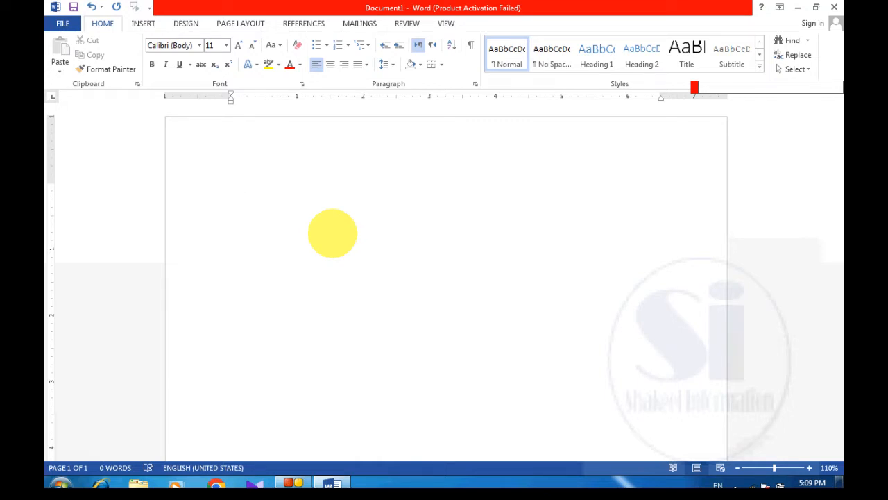
# Enter =rand() as the text of the floating caption bar.
pyautogui.click(753, 91)
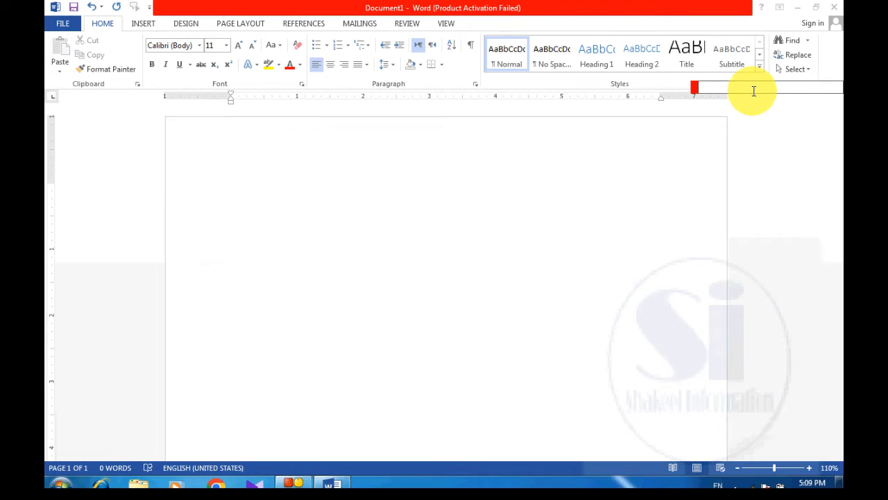
pyautogui.write('=rand()')
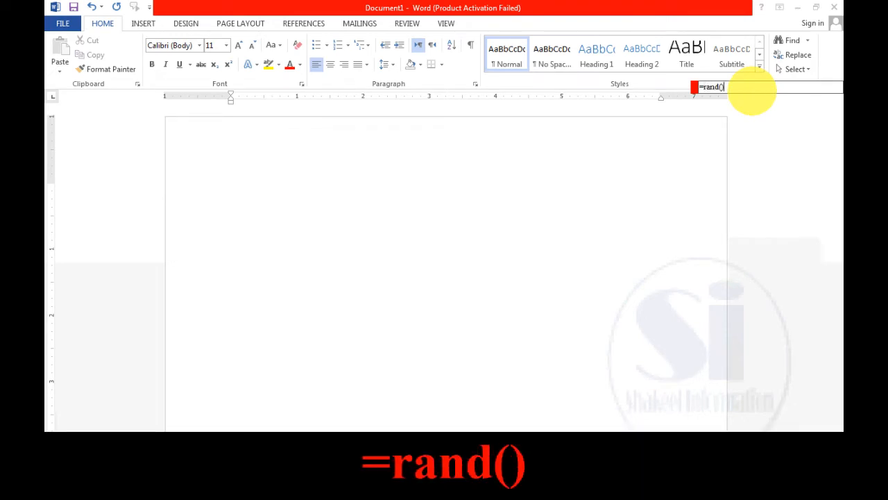
# Generate sample paragraphs in the document with =rand() and delete all of the generated text.
pyautogui.click(260, 192)
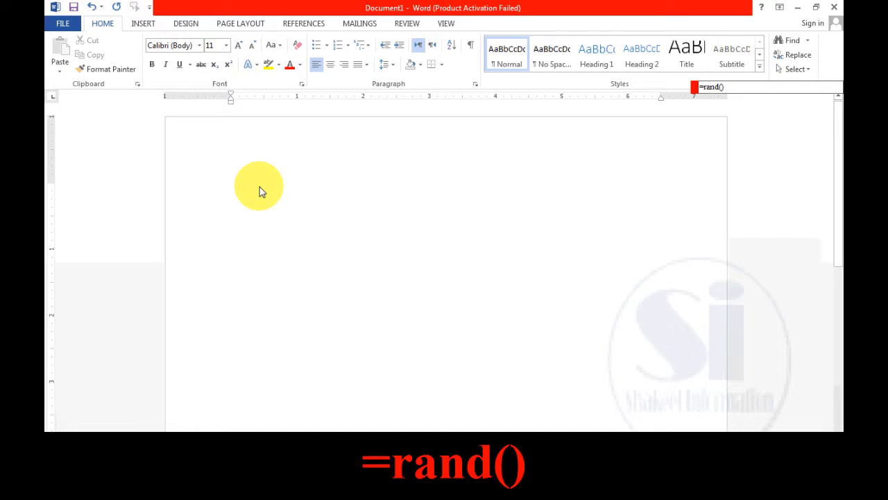
pyautogui.write('=rand(')
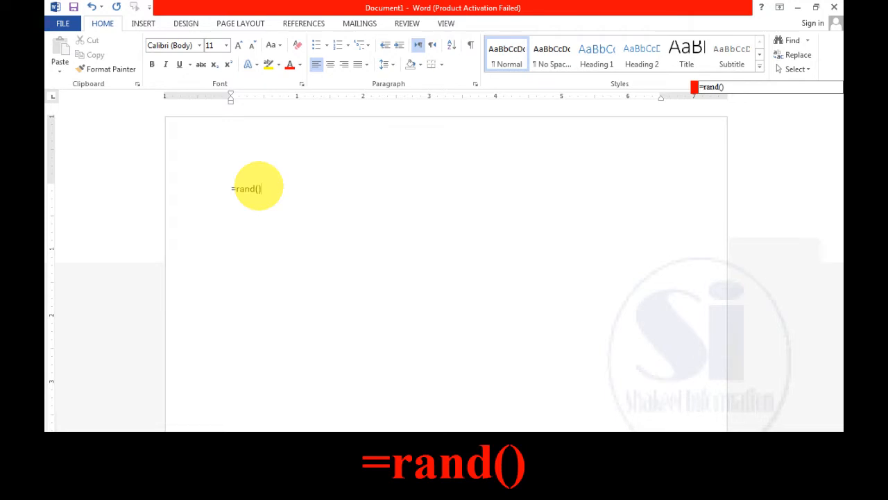
pyautogui.press('Return')
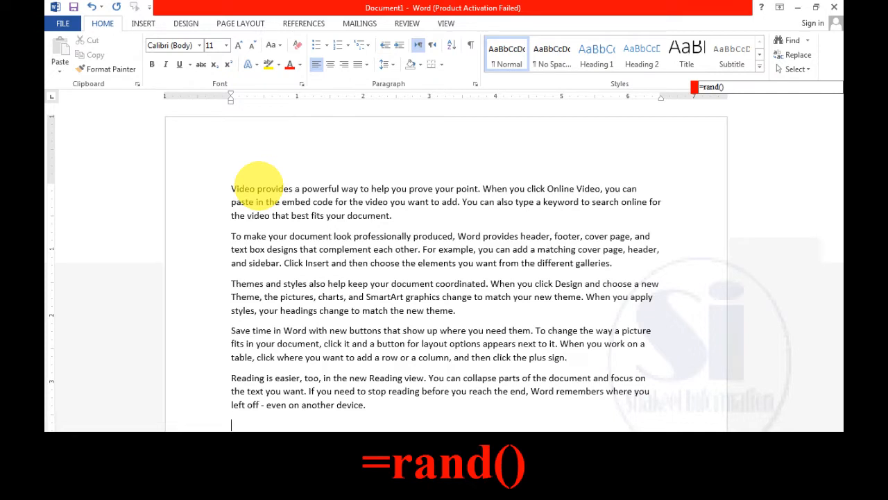
pyautogui.hotkey('ctrl', 'a')
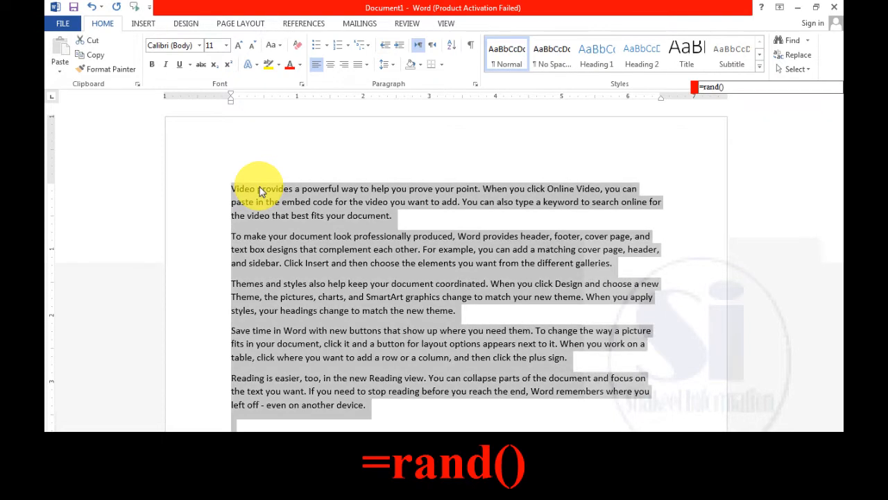
pyautogui.press('Delete')
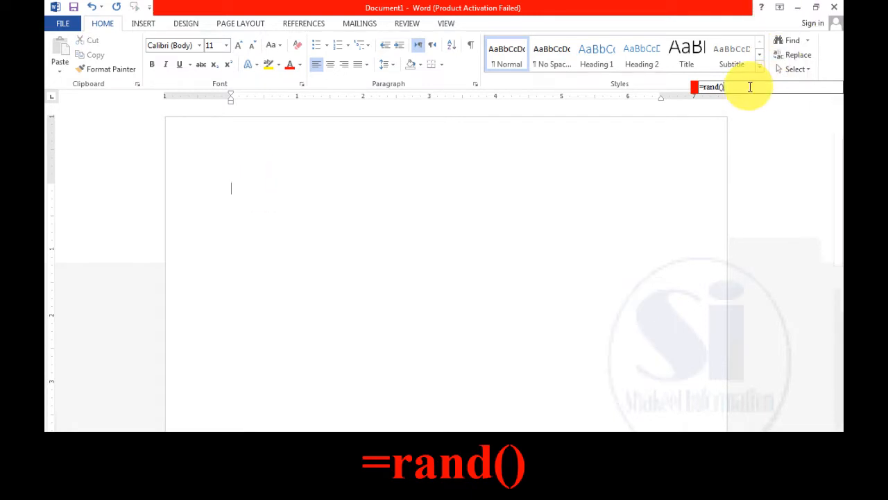
# Replace the floating caption bar's text with =lorem(5,5).
pyautogui.moveTo(749, 87); pyautogui.dragTo(659, 98)
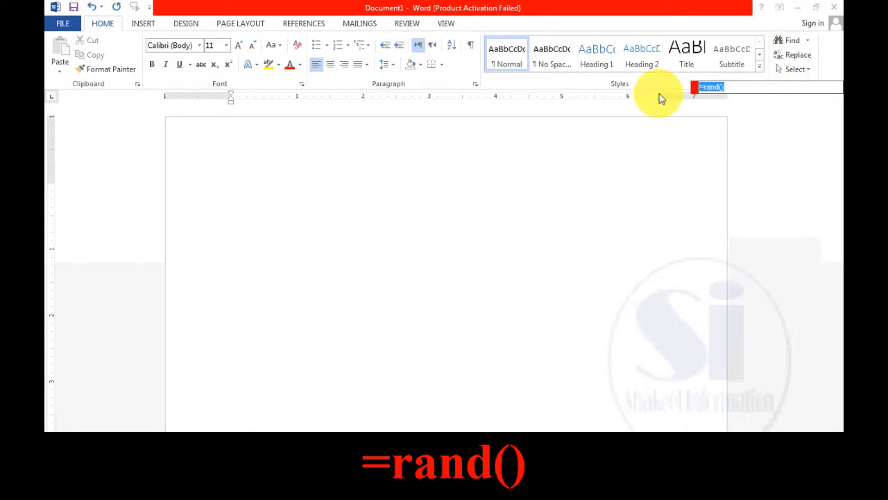
pyautogui.press('BackSpace')
pyautogui.write('=')
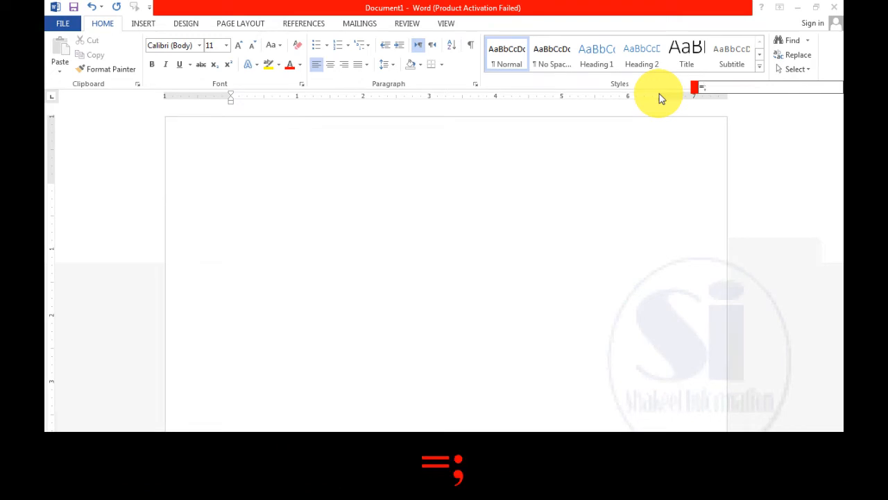
pyautogui.write('lorem')
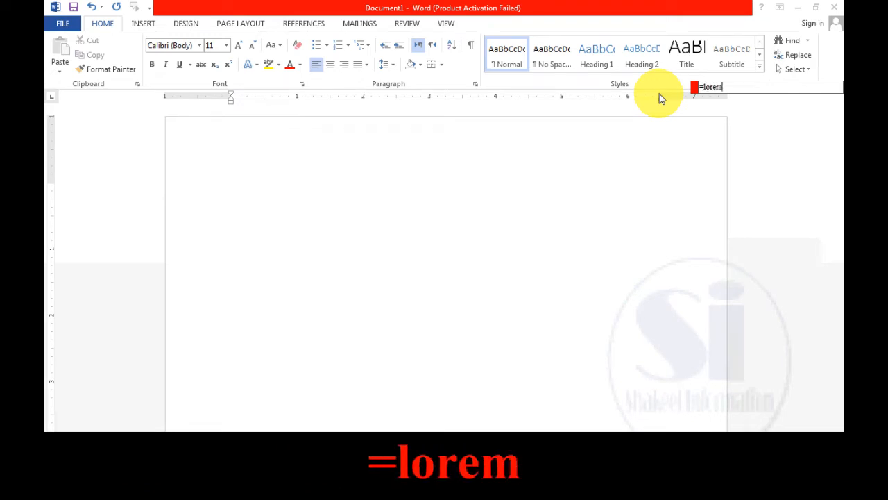
pyautogui.write('(5,')
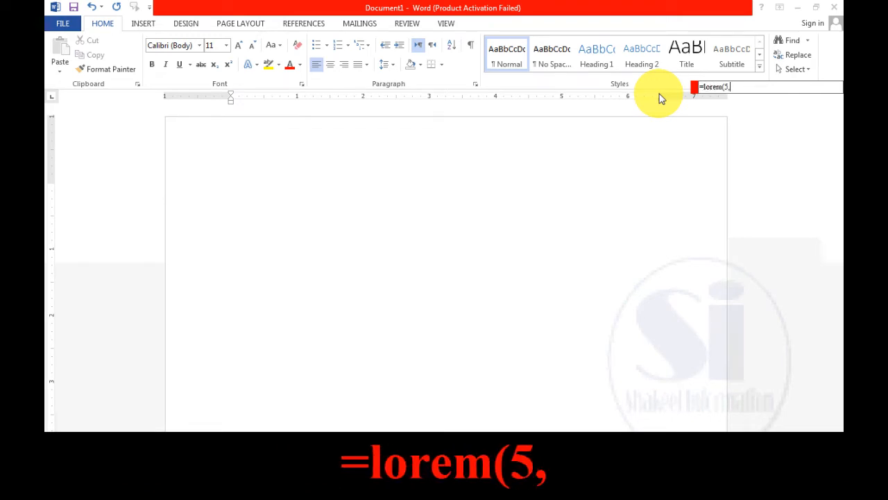
pyautogui.write('5)')
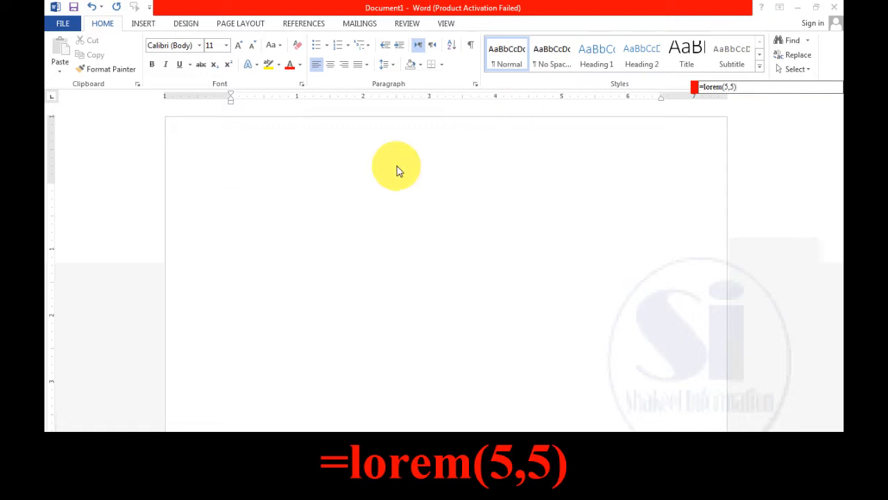
# Generate Latin placeholder text in the document with =lorem() and undo the expansion back to the formula.
pyautogui.write('=')
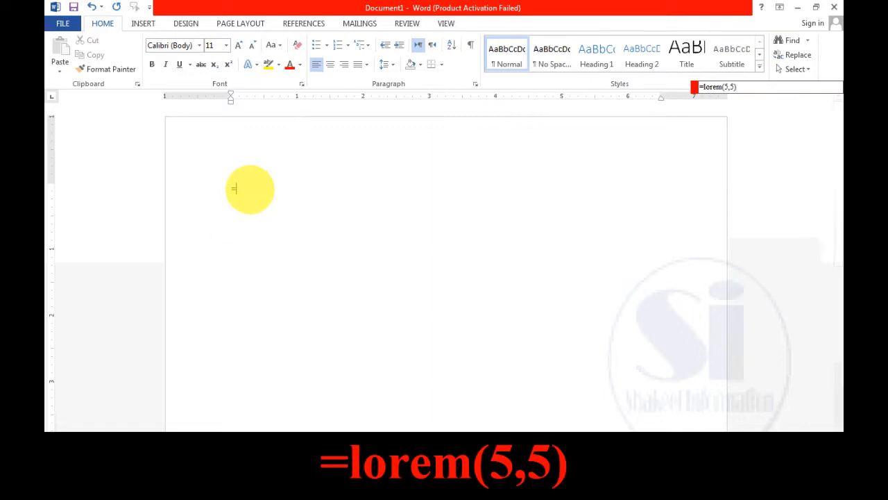
pyautogui.write('lorem(')
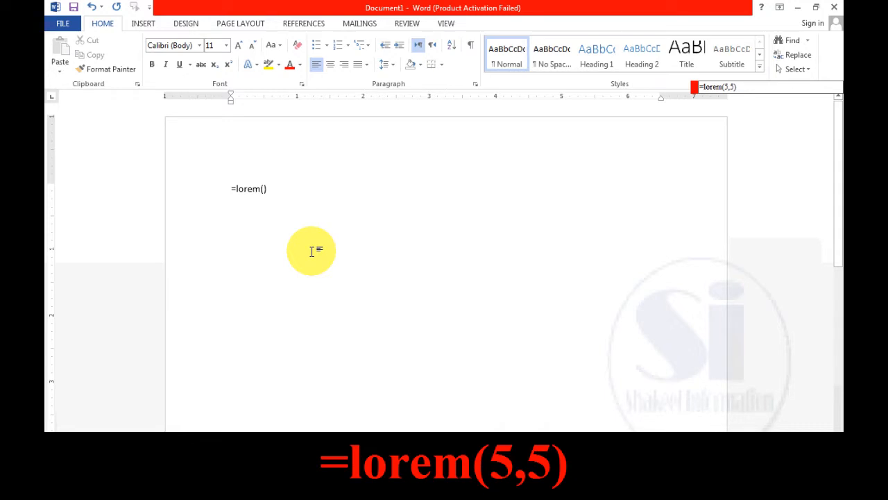
pyautogui.press('Return')
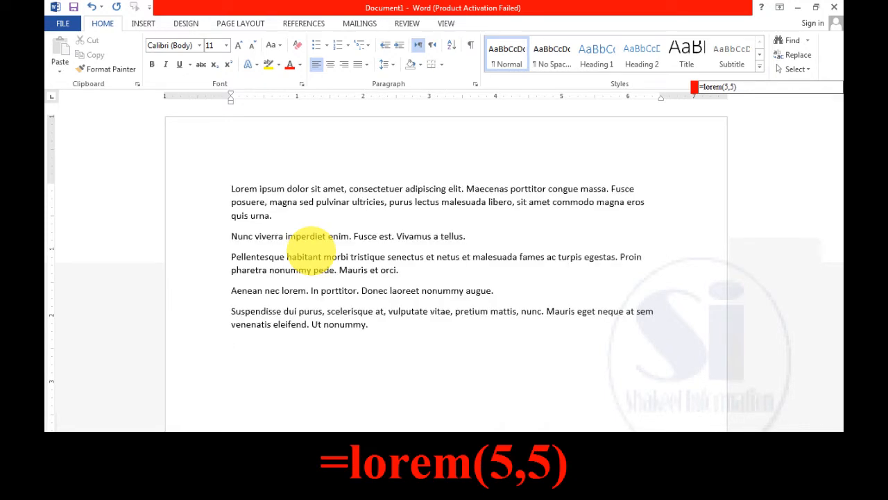
pyautogui.hotkey('ctrl', 'a')
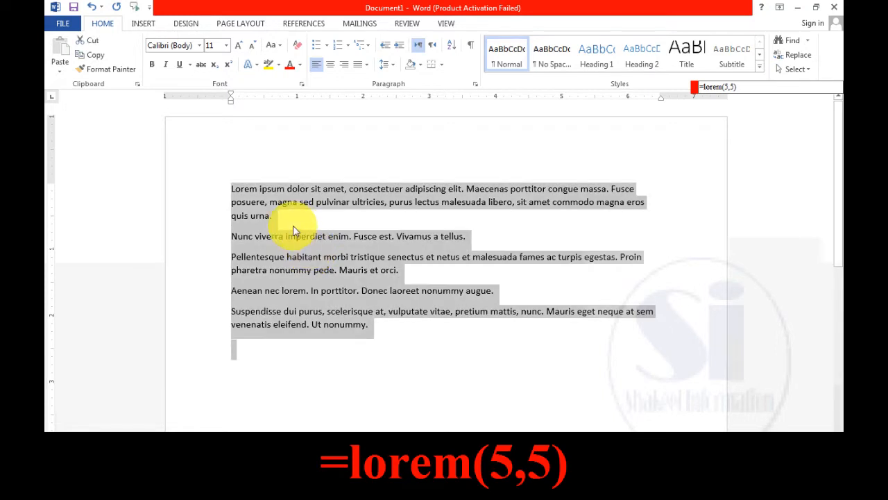
pyautogui.hotkey('ctrl', 'z')
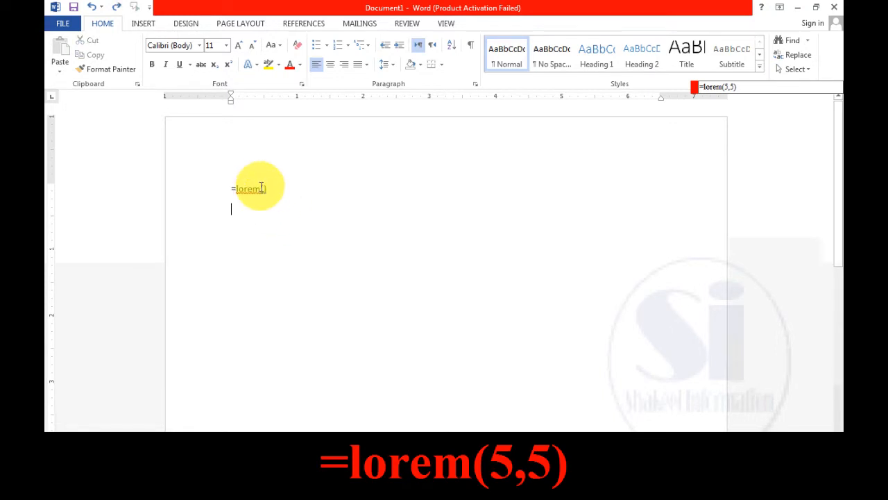
# Add the arguments 5,5 to the lorem formula and generate the placeholder paragraphs from =lorem(5,5).
pyautogui.write('5,5')
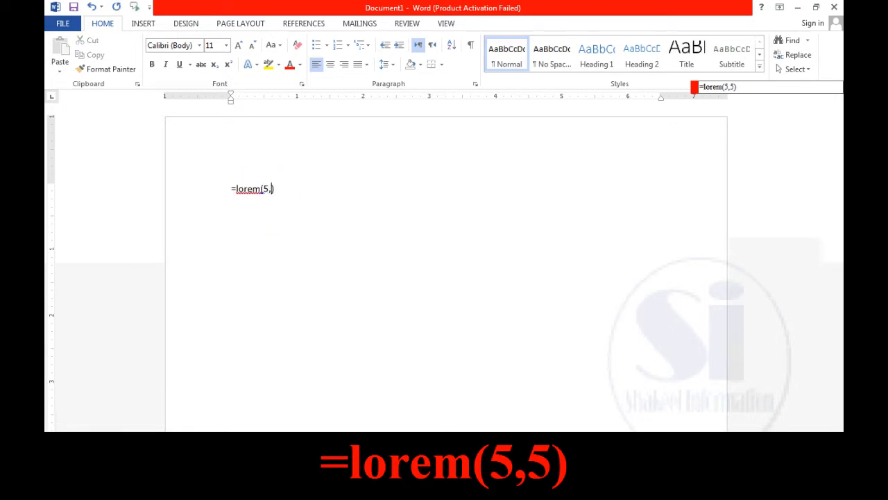
pyautogui.press('Return')
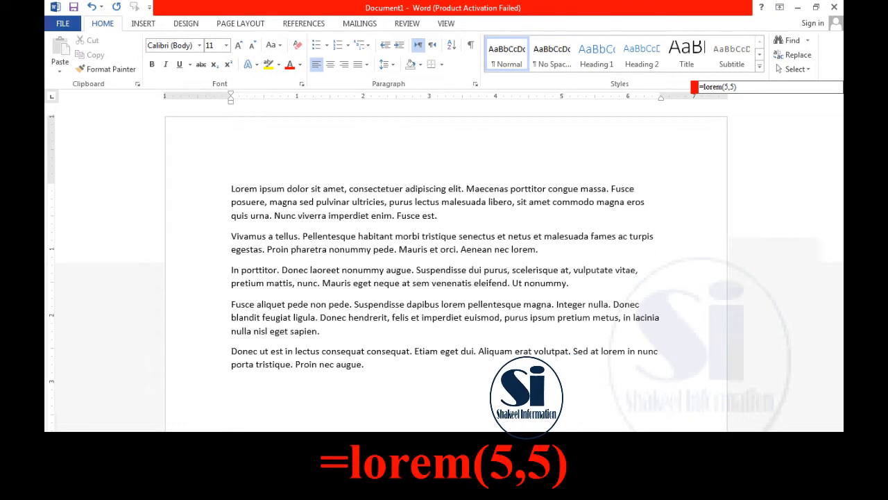
pyautogui.moveTo(231, 188); pyautogui.dragTo(298, 202)
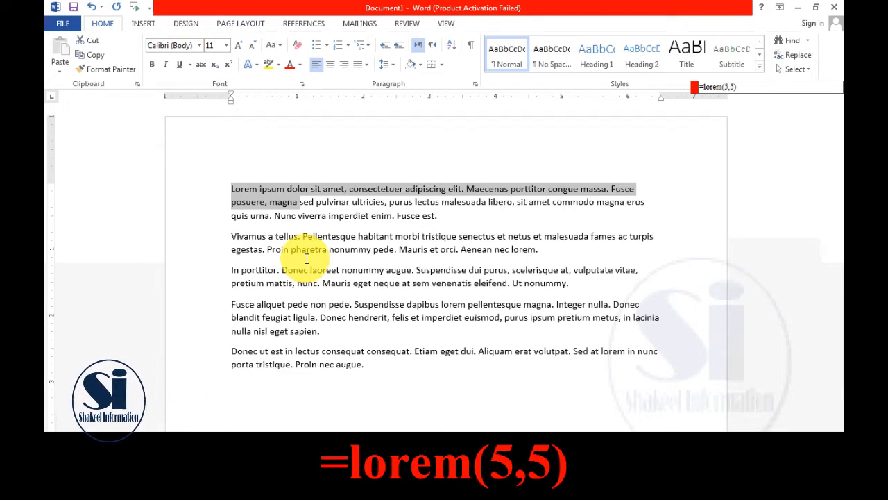
pyautogui.click(343, 278)
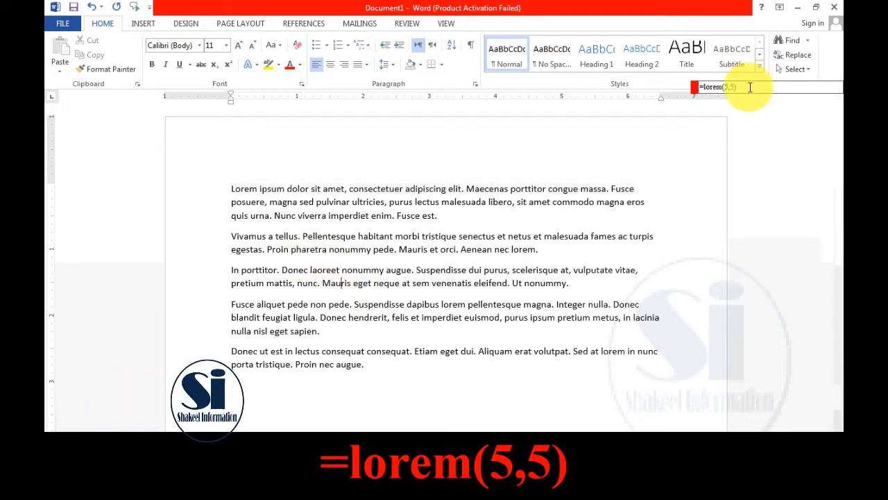
# Change the floating caption to "ctrl + a" and select all of the document's text.
pyautogui.moveTo(748, 86); pyautogui.dragTo(699, 88)
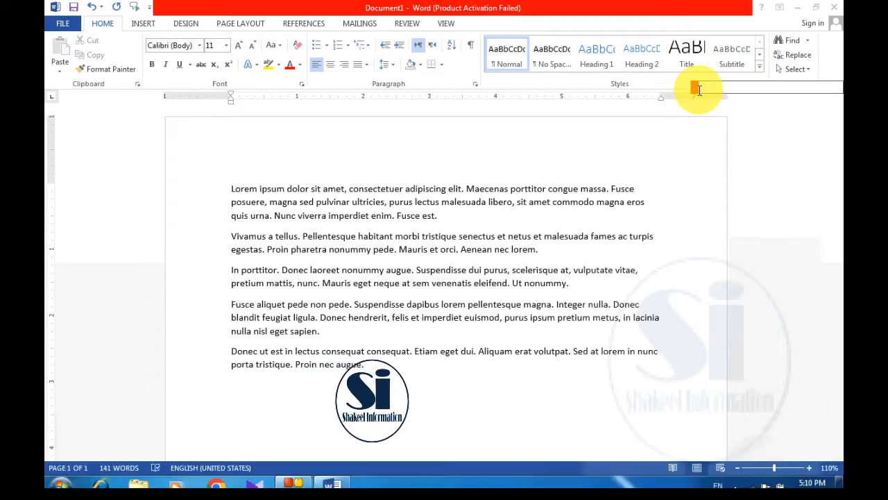
pyautogui.write('c')
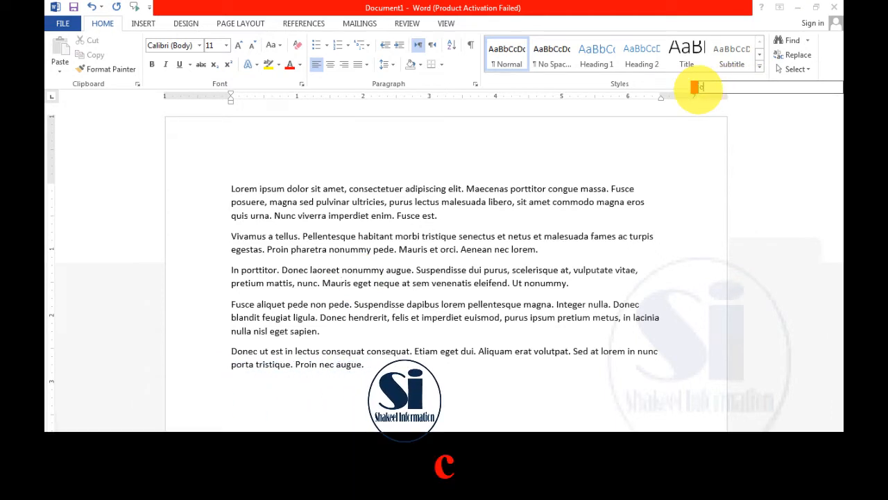
pyautogui.write('tl _a')
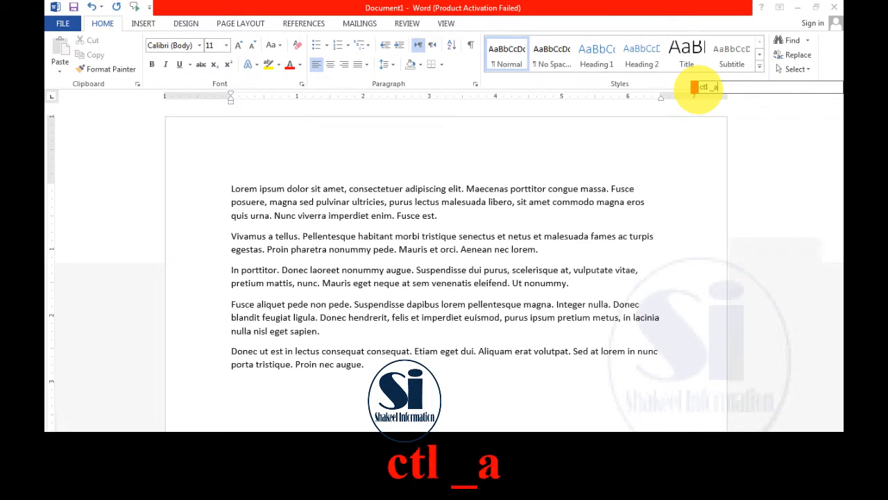
pyautogui.press('BackSpace')
pyautogui.press('BackSpace')
pyautogui.press('BackSpace')
pyautogui.press('BackSpace')
pyautogui.write('rl')
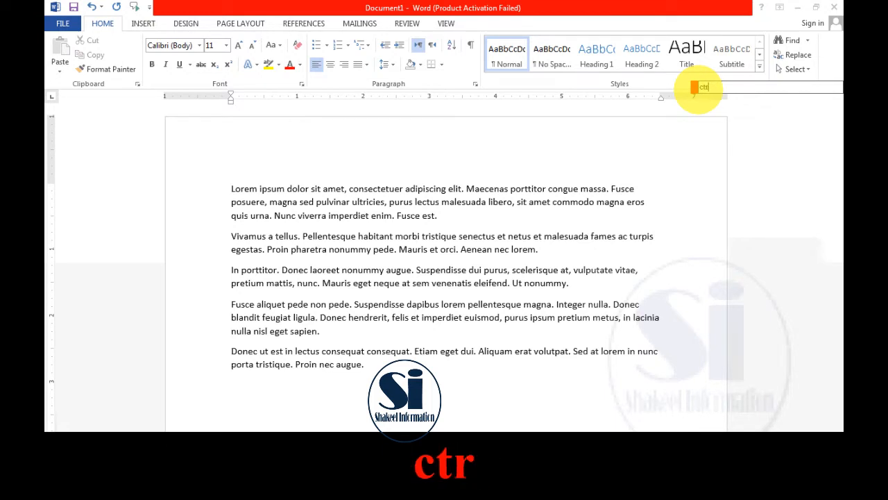
pyautogui.write(' +a')
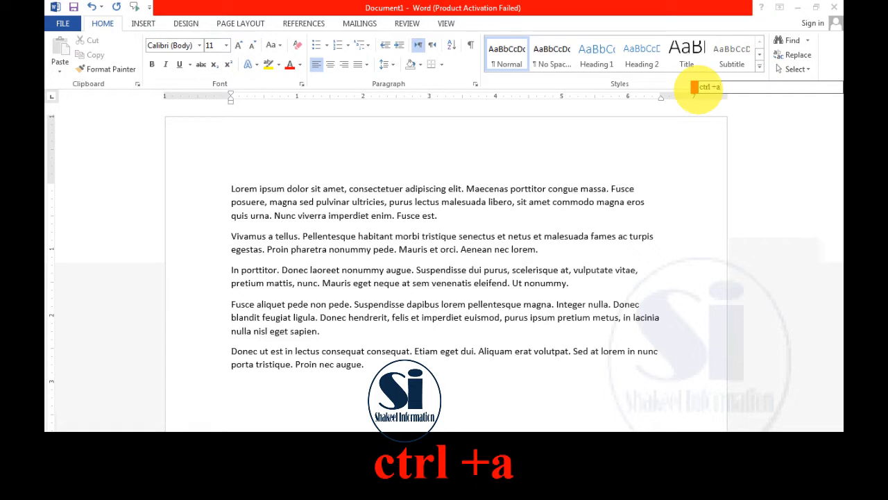
pyautogui.click(715, 87)
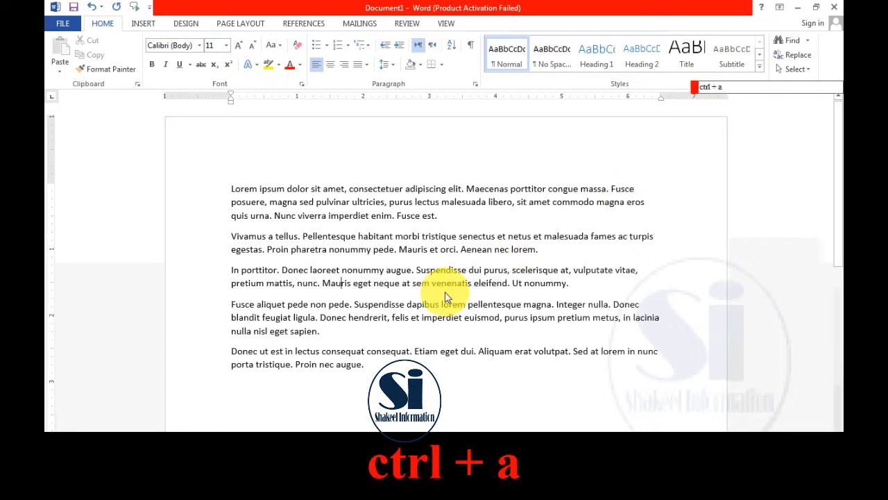
pyautogui.hotkey('ctrl', 'a')
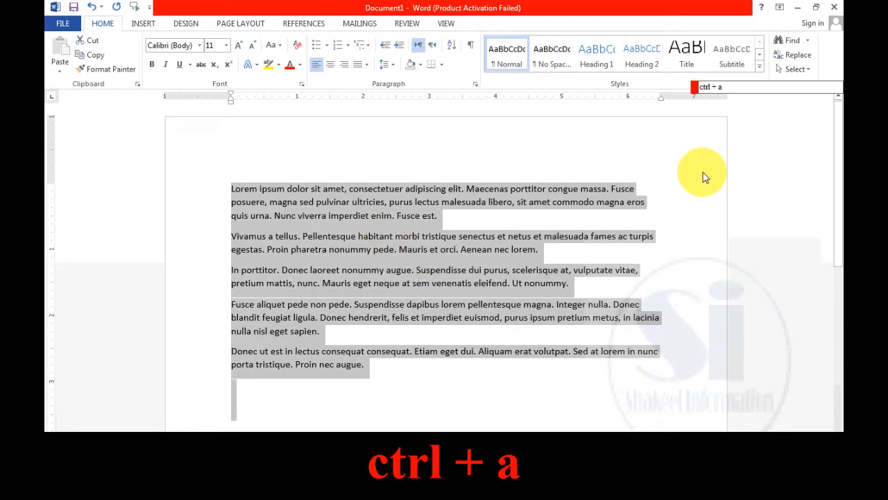
# Replace the floating caption's text with "Alt".
pyautogui.click(729, 83)
pyautogui.moveTo(729, 83); pyautogui.dragTo(680, 84)
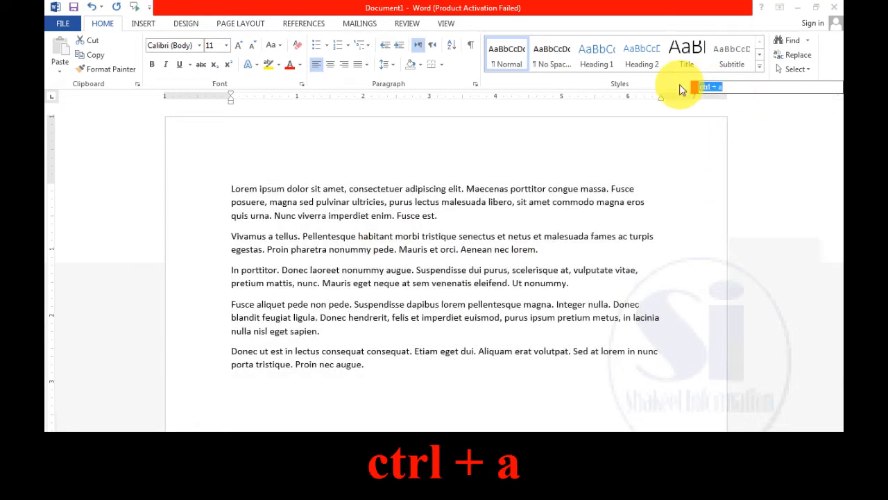
pyautogui.press('BackSpace')
pyautogui.write('Alt')
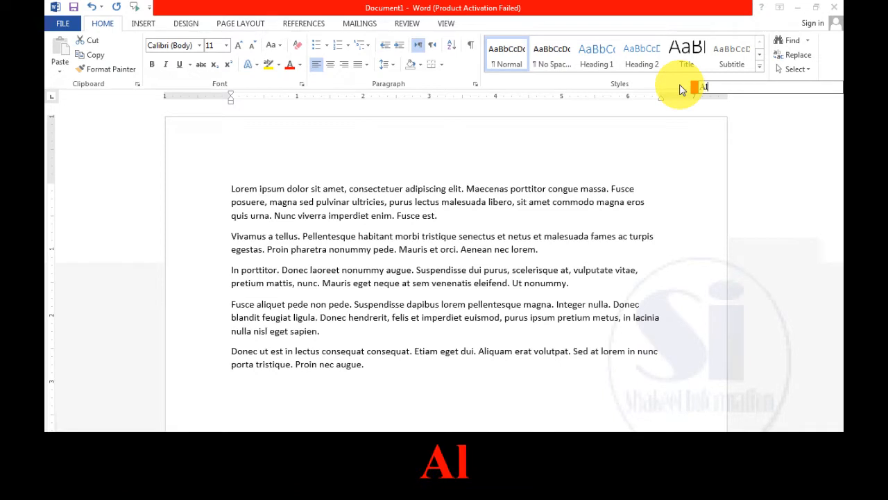
# Select a continuous run of text from the middle of the first paragraph into the third, and clear the selection.
pyautogui.click(395, 189)
pyautogui.moveTo(396, 198); pyautogui.dragTo(396, 271)
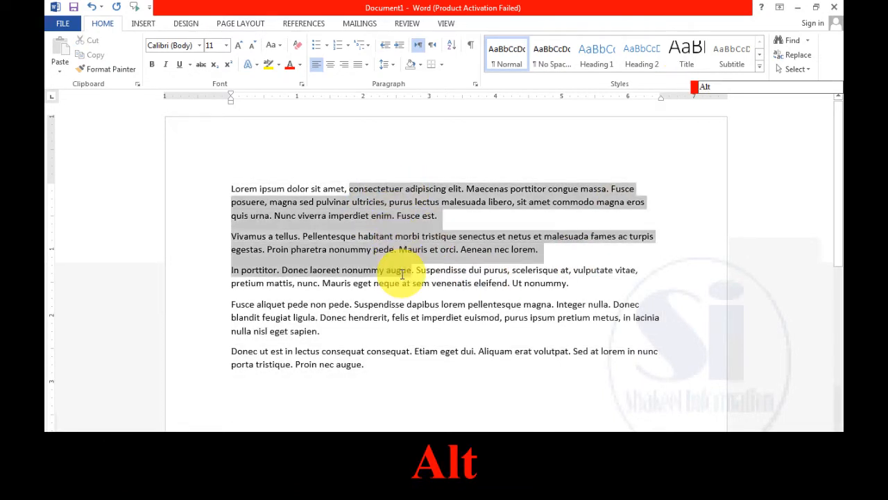
pyautogui.click(390, 251)
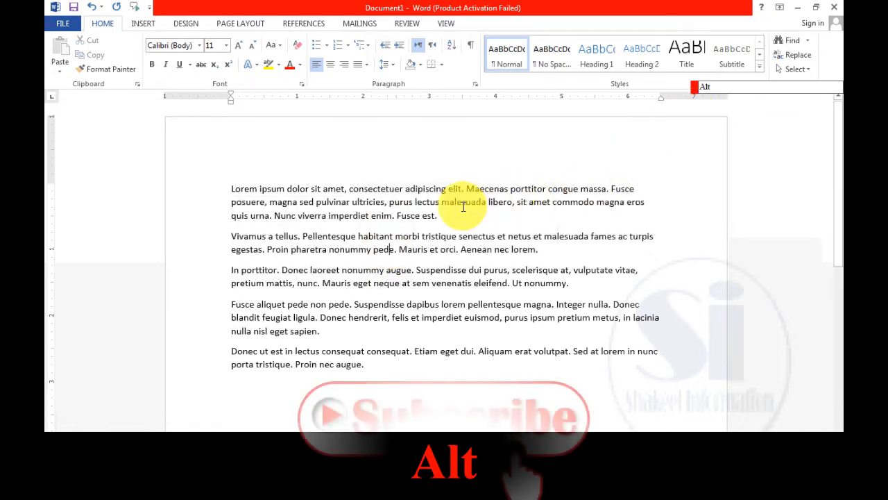
# Select rectangular blocks of text down the middle, the line ends and the line starts of the paragraphs, clearing each selection.
pyautogui.click(363, 189)
pyautogui.moveTo(373, 209); pyautogui.dragTo(511, 357)
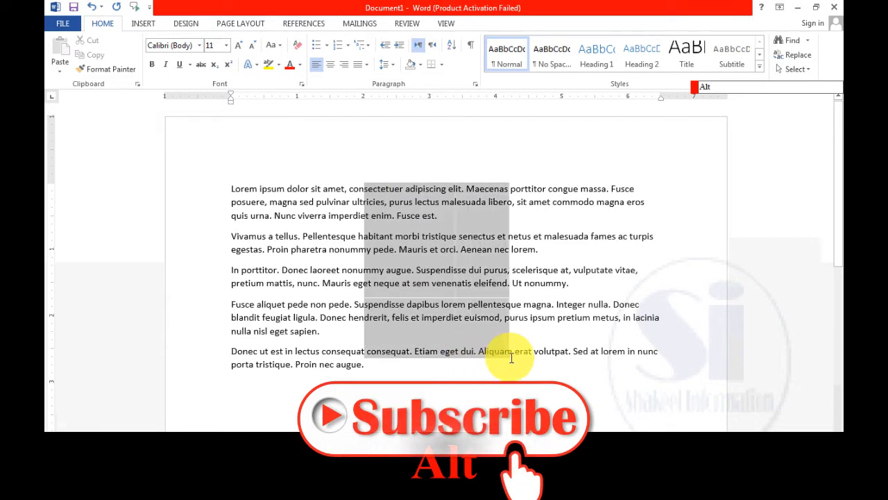
pyautogui.click(542, 271)
pyautogui.moveTo(557, 189); pyautogui.dragTo(663, 351)
pyautogui.click(233, 189)
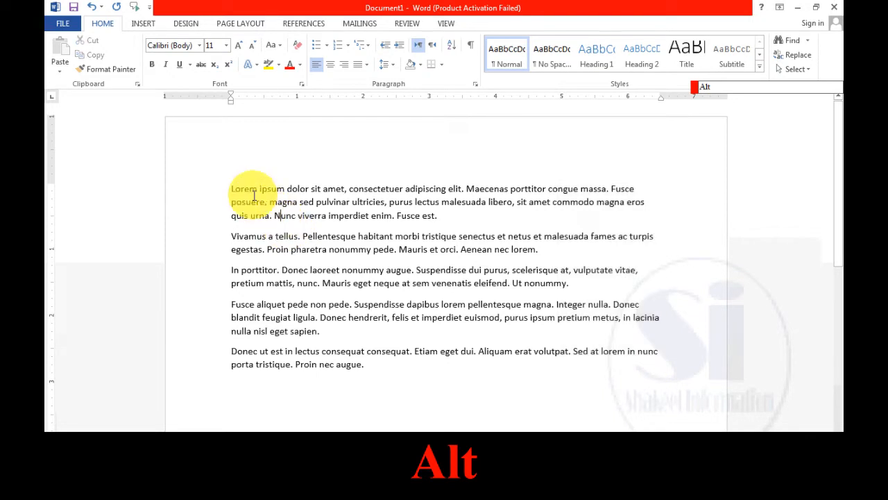
pyautogui.moveTo(272, 255); pyautogui.dragTo(375, 375)
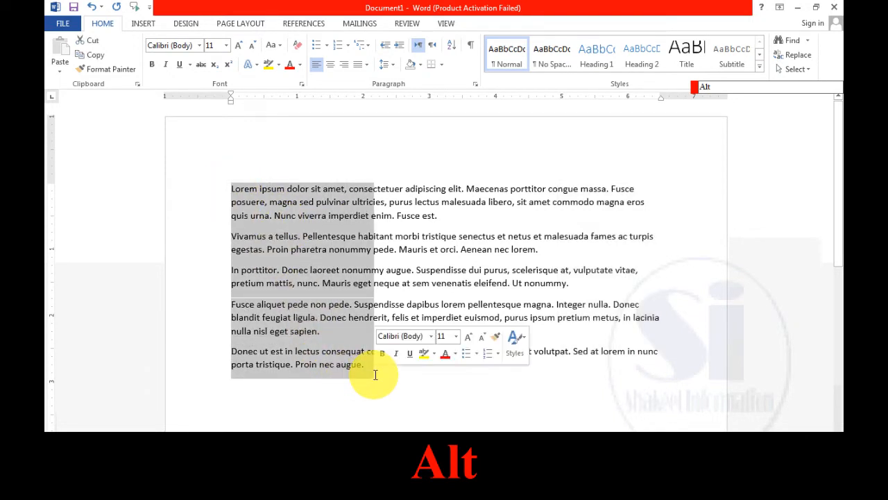
pyautogui.click(420, 277)
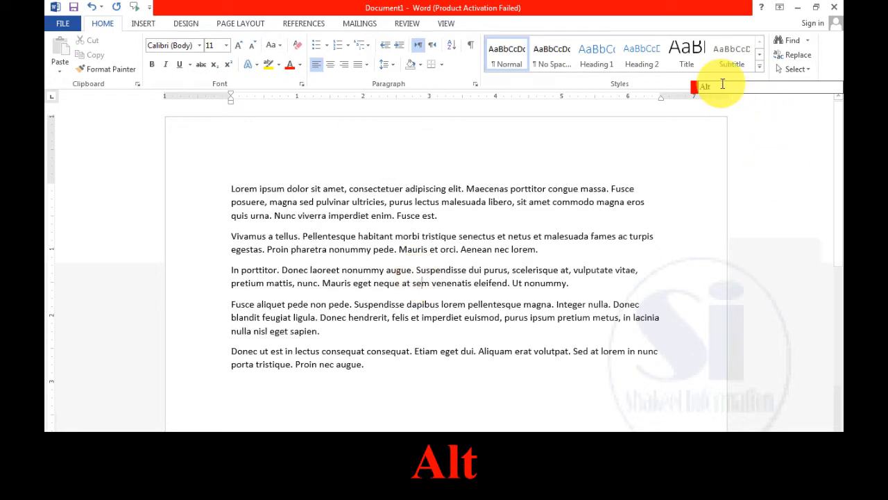
# Empty the floating caption and delete all of the document's text.
pyautogui.moveTo(724, 85); pyautogui.dragTo(680, 88)
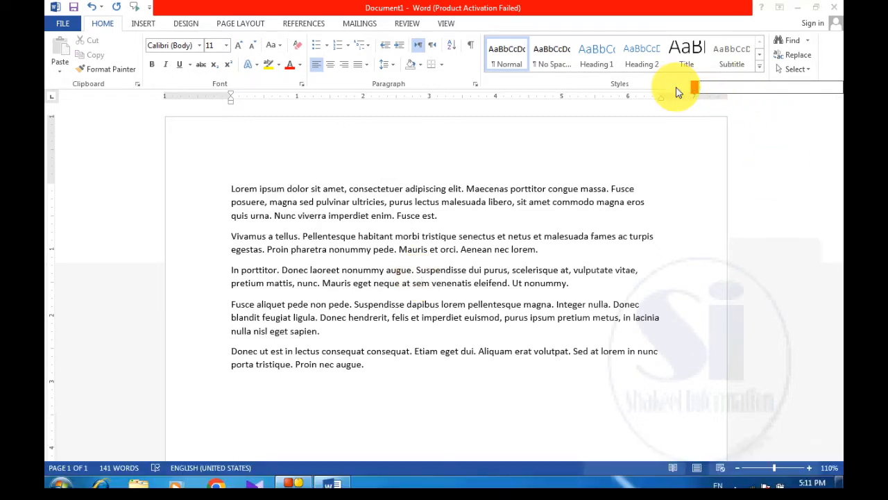
pyautogui.click(399, 408)
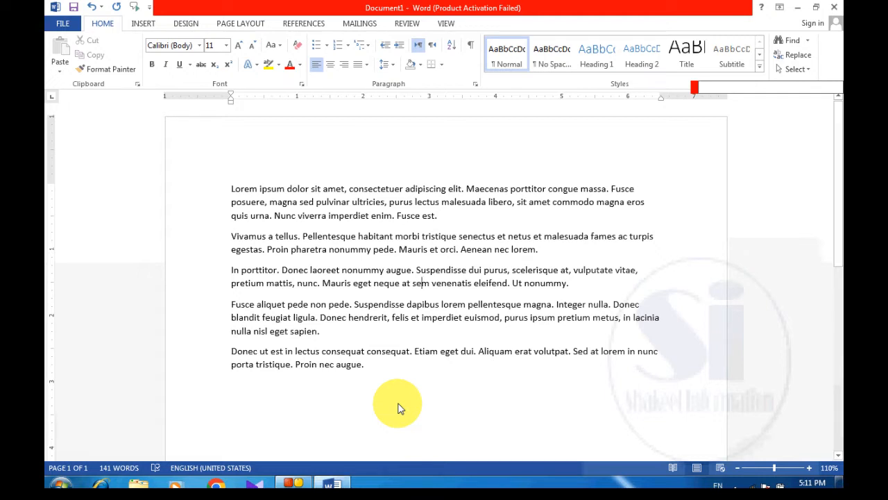
pyautogui.hotkey('ctrl', 'a')
pyautogui.press('Delete')
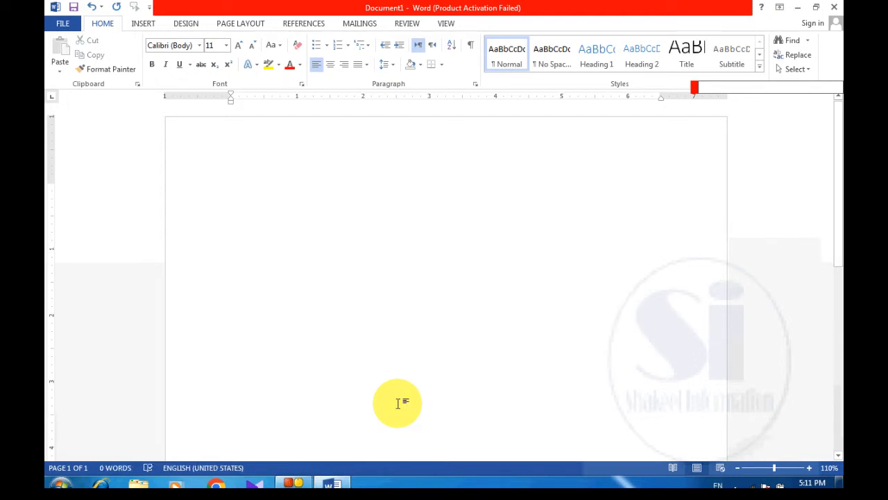
# Write "Shakeel inform" in the document and erase it again.
pyautogui.write('Shakee')
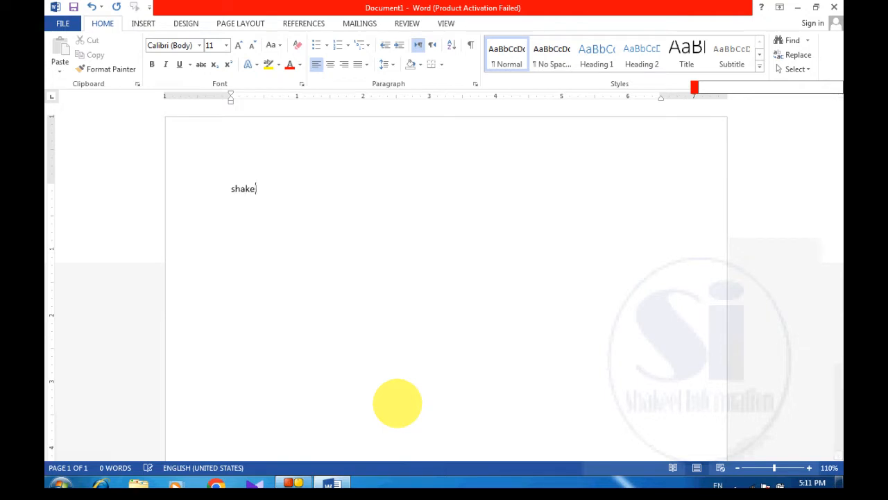
pyautogui.write('l infor')
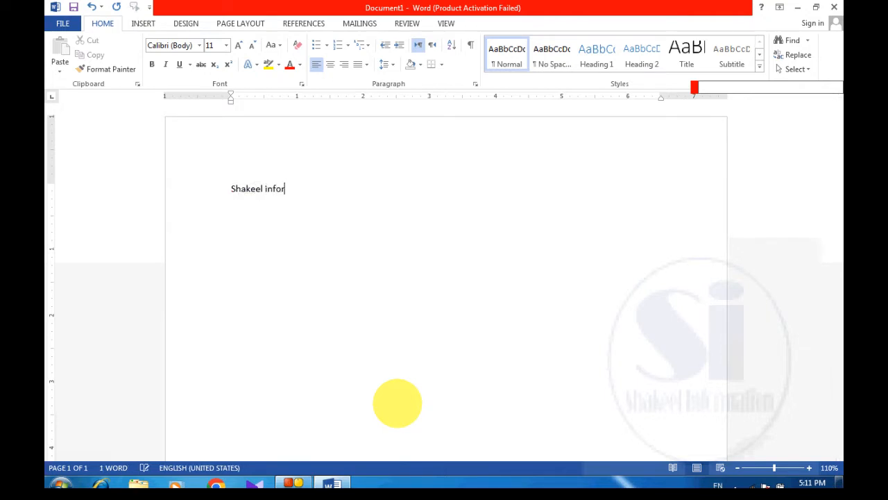
pyautogui.write('m')
pyautogui.press('BackSpace')
pyautogui.press('BackSpace')
pyautogui.press('BackSpace')
pyautogui.press('BackSpace')
pyautogui.press('BackSpace')
pyautogui.press('BackSpace')
pyautogui.press('BackSpace')
pyautogui.press('BackSpace')
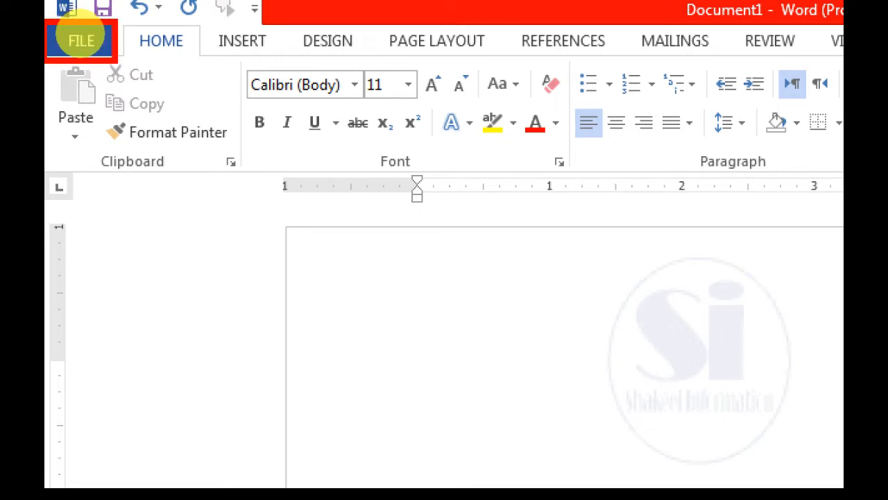
# Open the AutoCorrect options from the proofing settings.
pyautogui.click(80, 41)
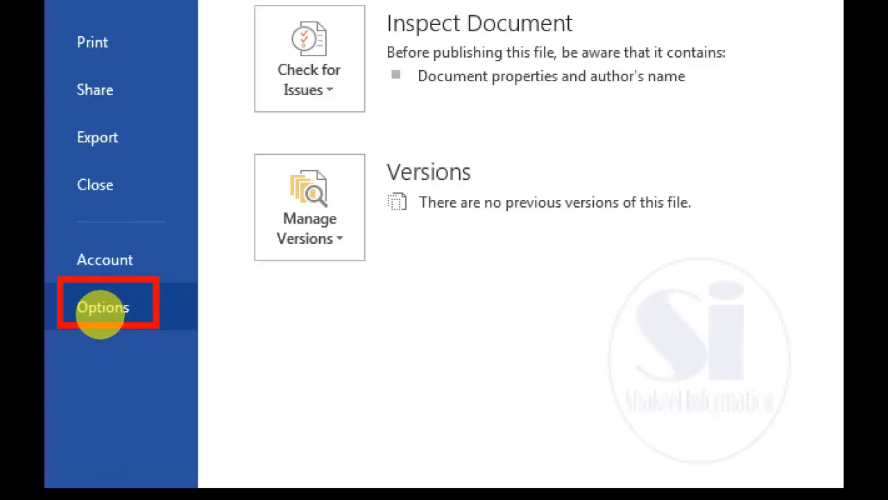
pyautogui.click(102, 308)
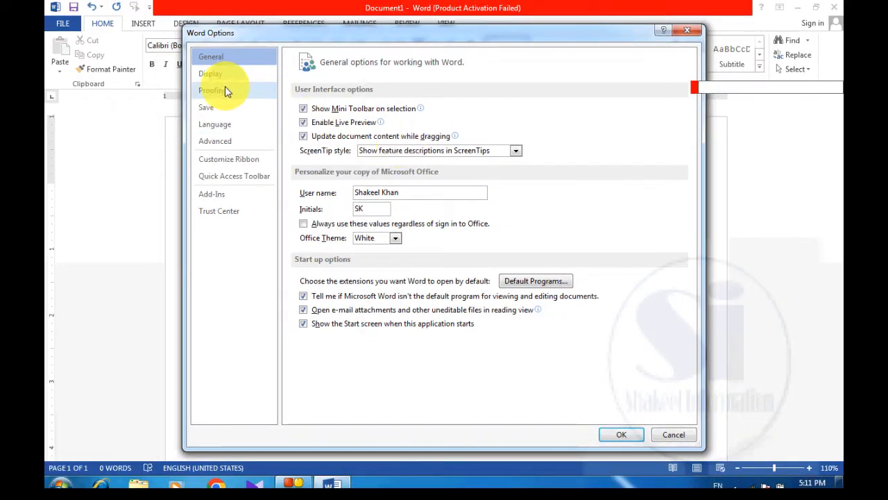
pyautogui.click(230, 86)
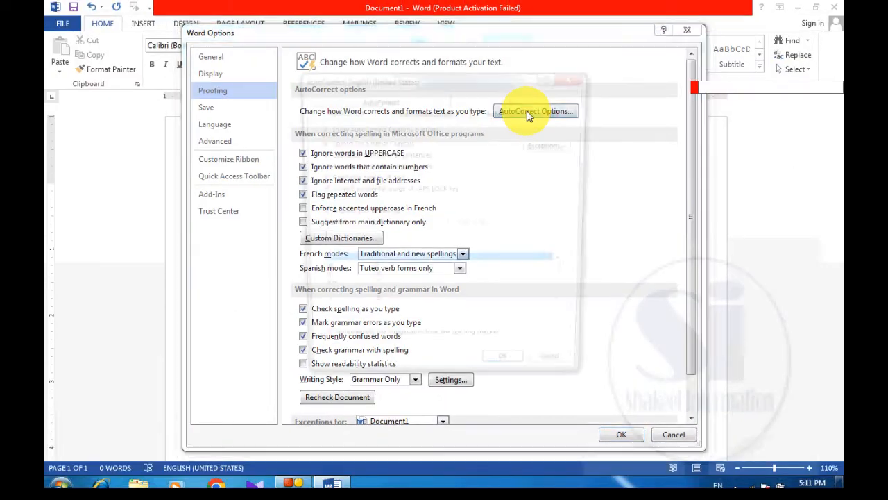
pyautogui.click(541, 121)
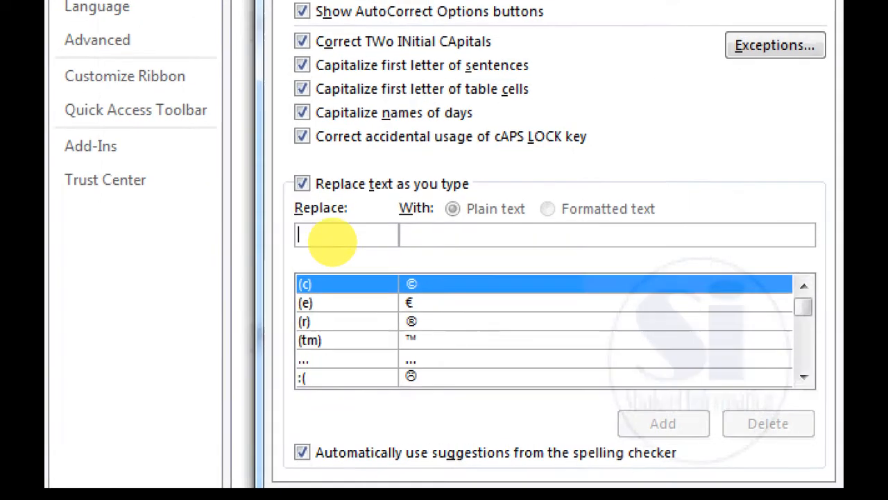
# Look up the existing AutoCorrect entry for "si" and delete it.
pyautogui.click(334, 240)
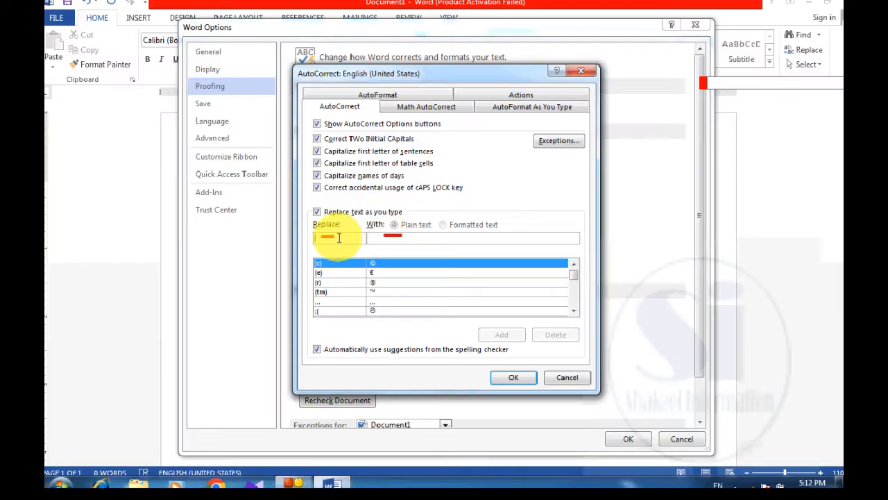
pyautogui.write('si')
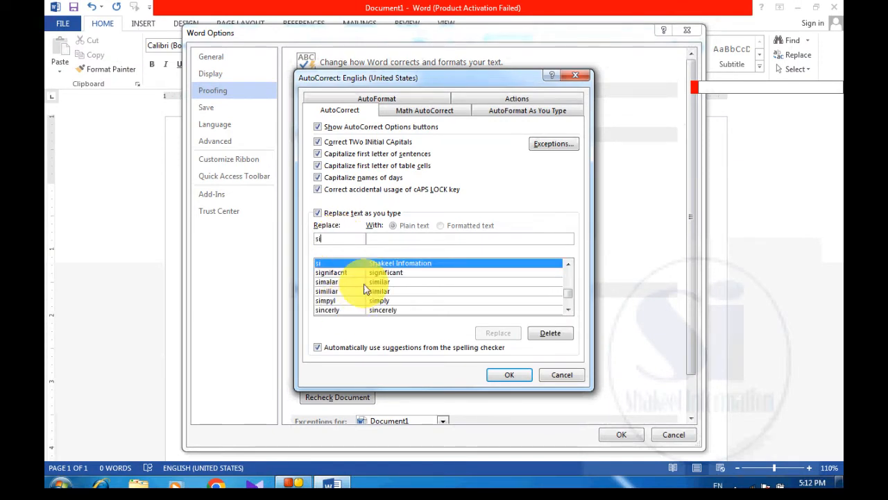
pyautogui.click(547, 336)
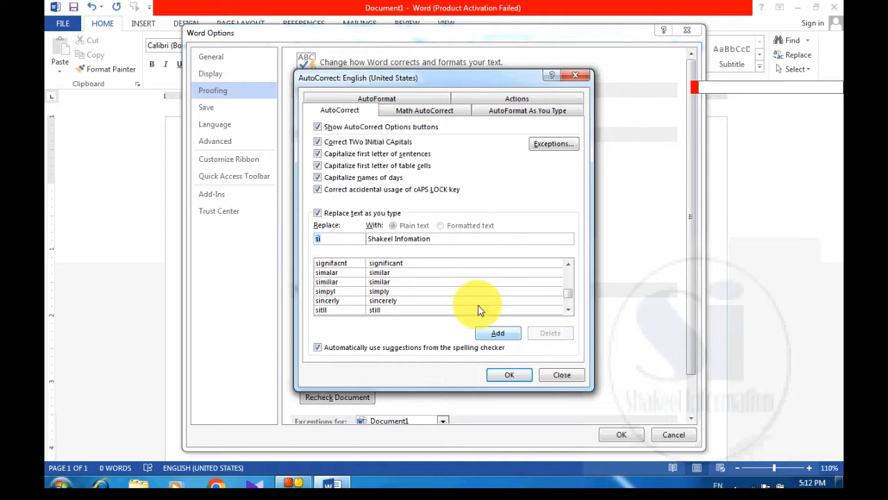
# Add an AutoCorrect entry that replaces "si" with "Shakeel Infomation", and accept both option dialogs.
pyautogui.doubleClick(318, 238)
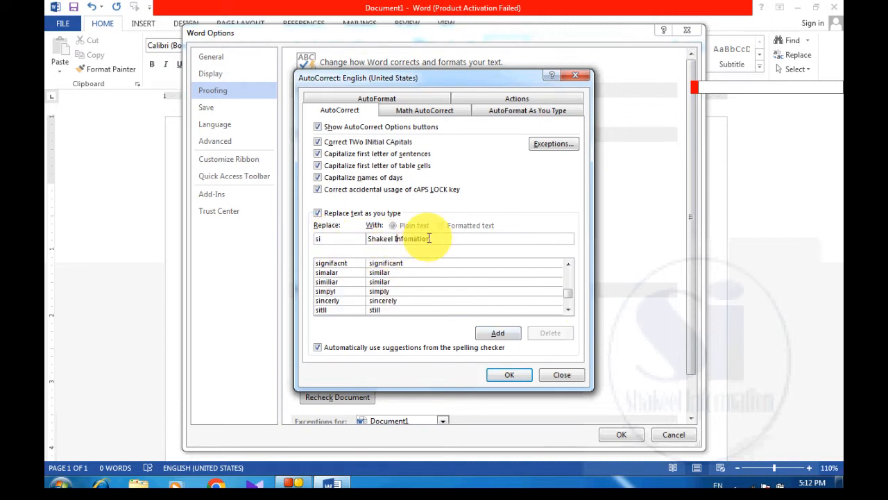
pyautogui.moveTo(431, 238); pyautogui.dragTo(363, 238)
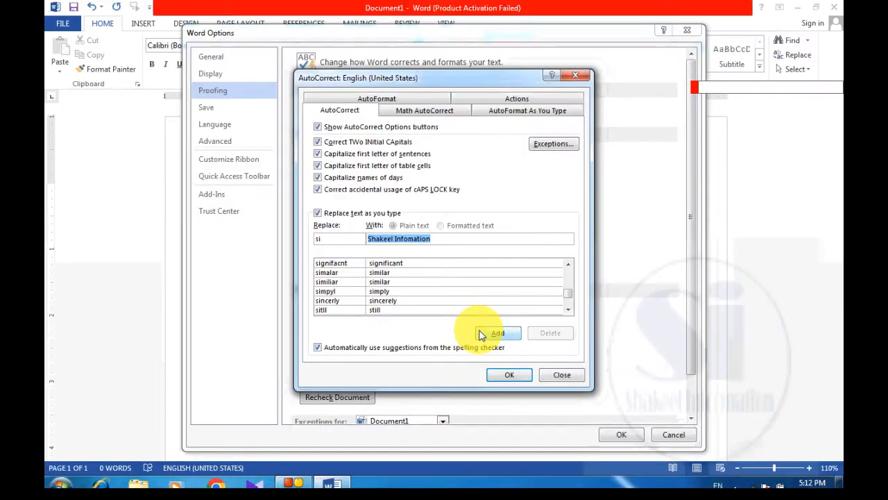
pyautogui.click(531, 358)
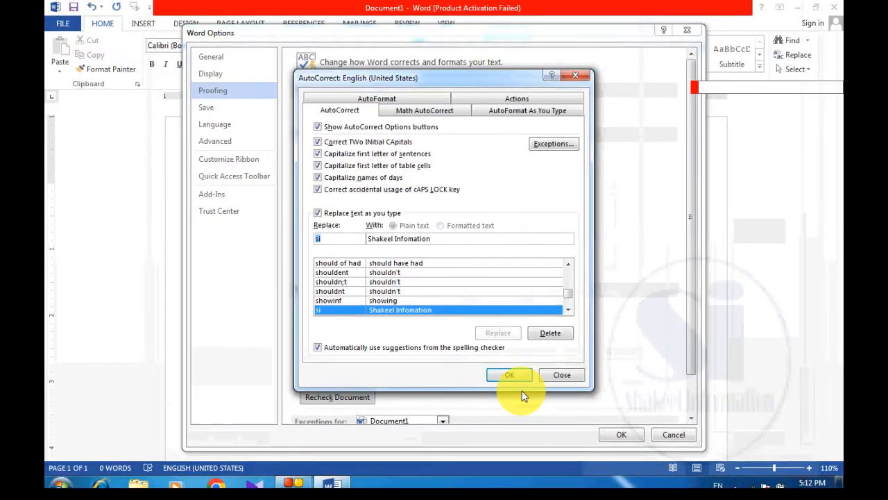
pyautogui.click(542, 371)
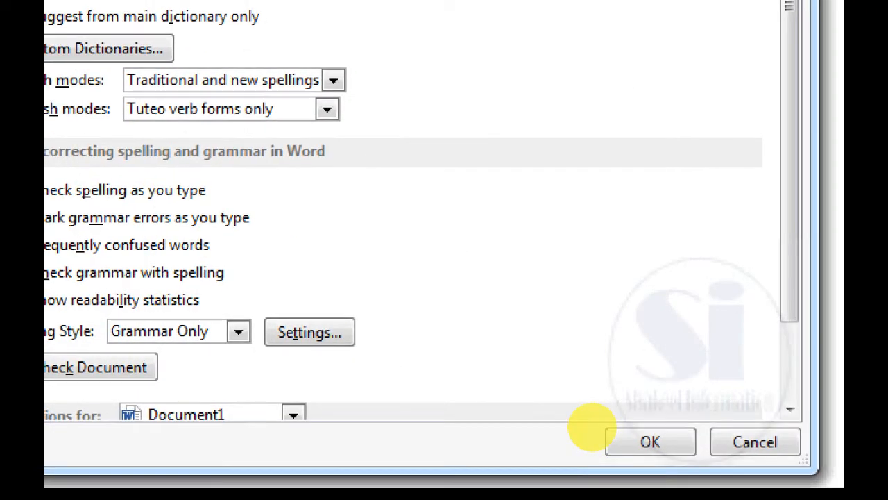
pyautogui.click(649, 442)
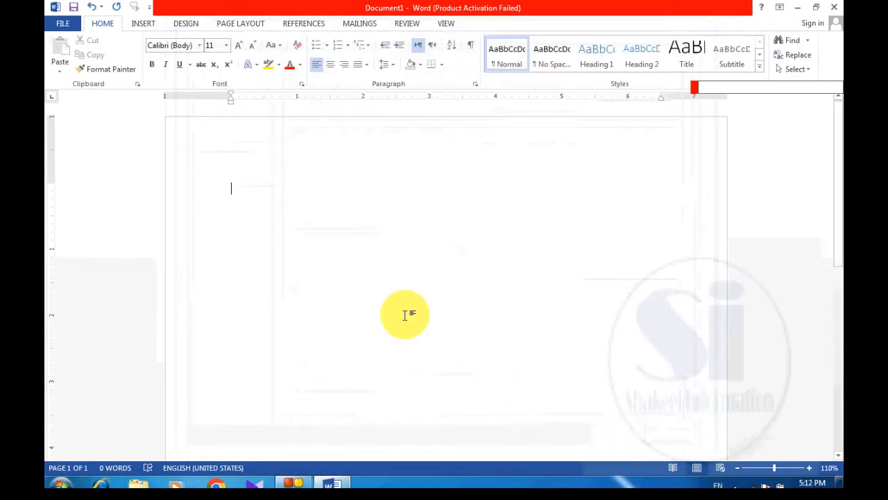
# Test the "si" abbreviation on two lines of the document, and delete all of the text.
pyautogui.write('Shakeel Infomation ')
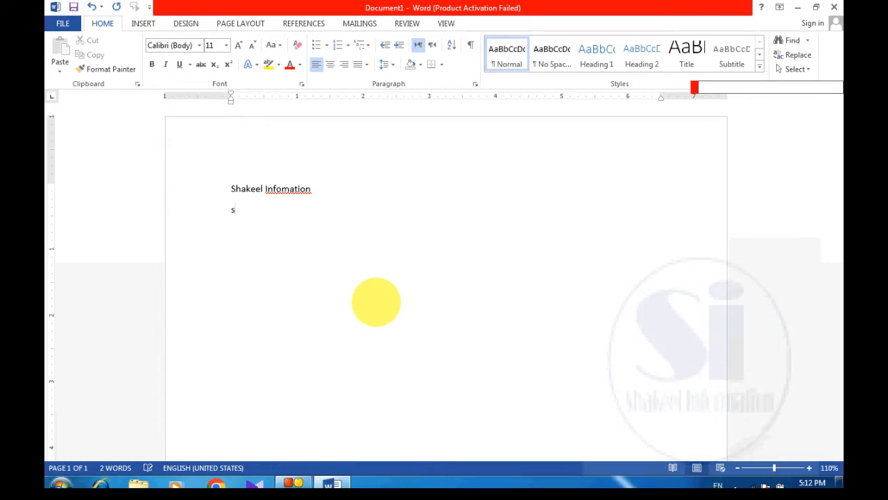
pyautogui.write('s')
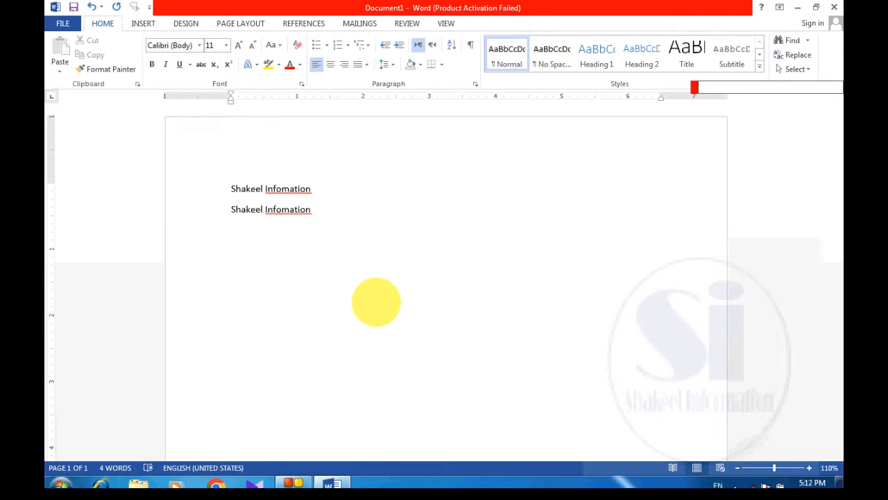
pyautogui.hotkey('ctrl', 'a')
pyautogui.press('Delete')
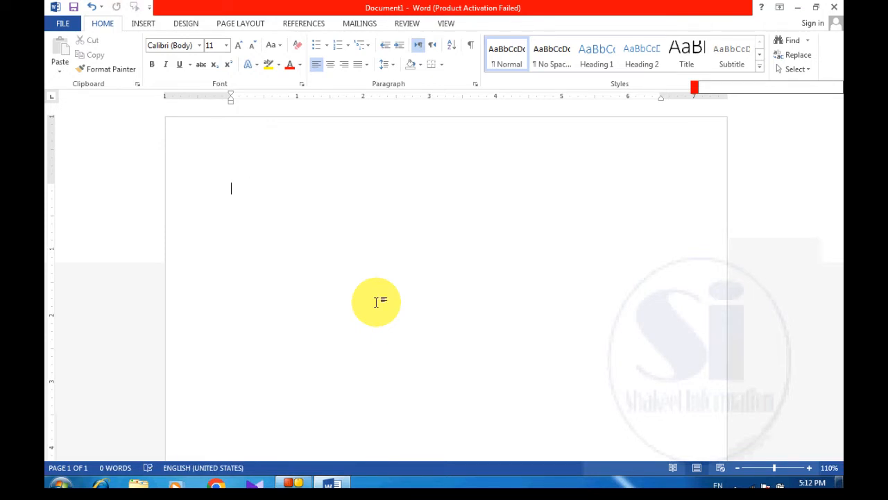
# Write "Shakeel Information" in the document and set its font to Algerian.
pyautogui.write('shakel Information')
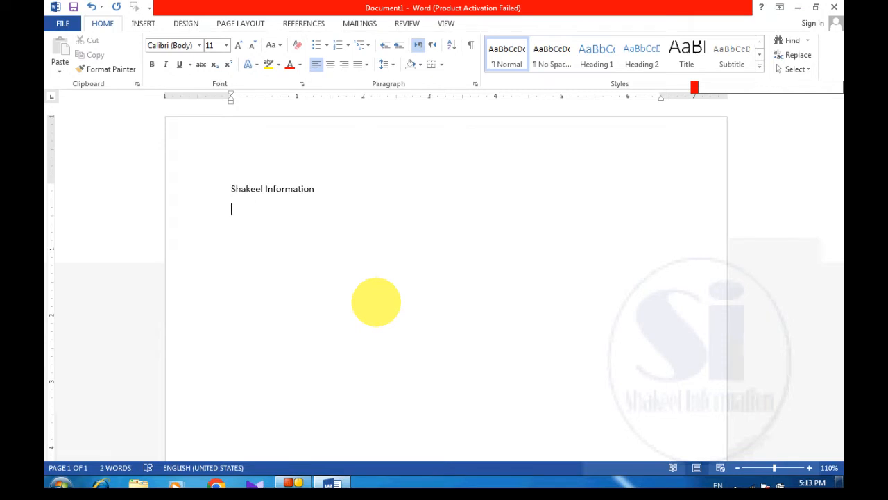
pyautogui.scroll(4, 375, 301)
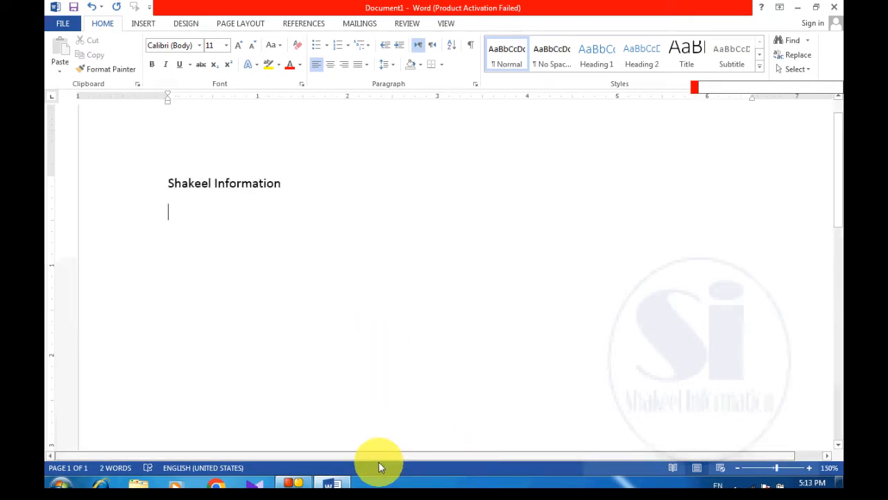
pyautogui.moveTo(283, 186); pyautogui.dragTo(149, 179)
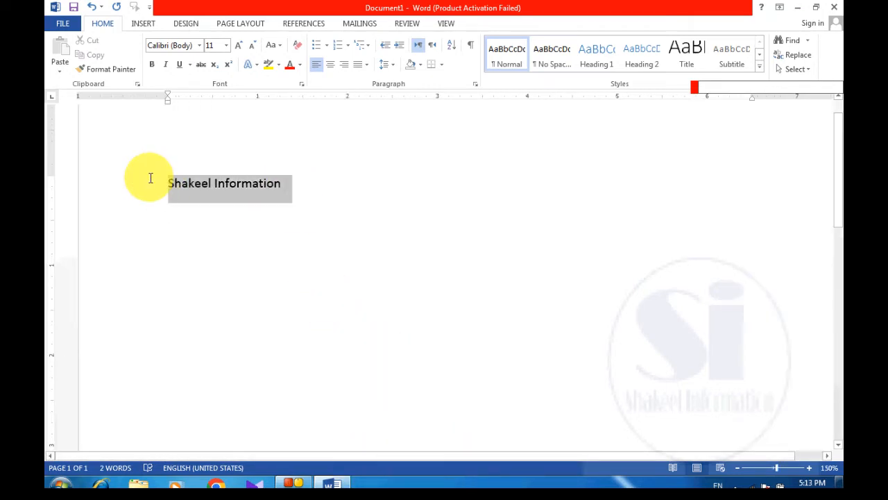
pyautogui.click(199, 45)
pyautogui.click(208, 193)
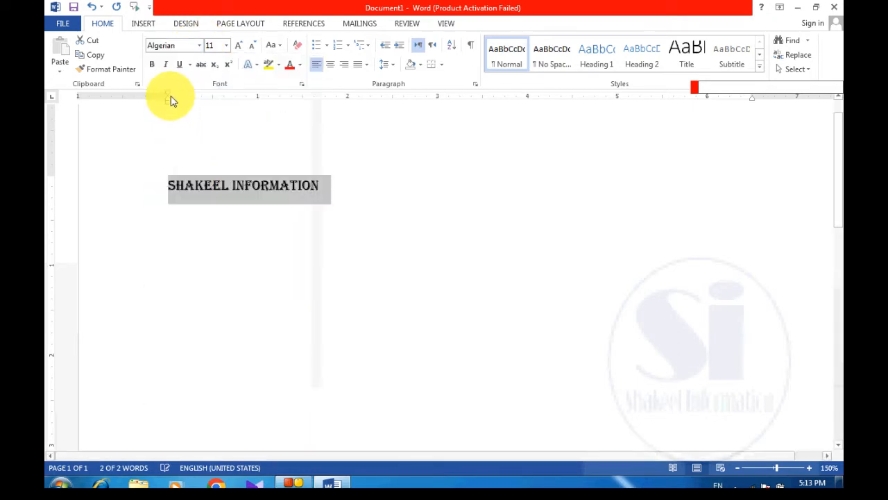
# Make the "Shakeel Information" line bold and enlarge its font size to 22.
pyautogui.click(151, 63)
pyautogui.click(236, 46)
pyautogui.click(236, 45)
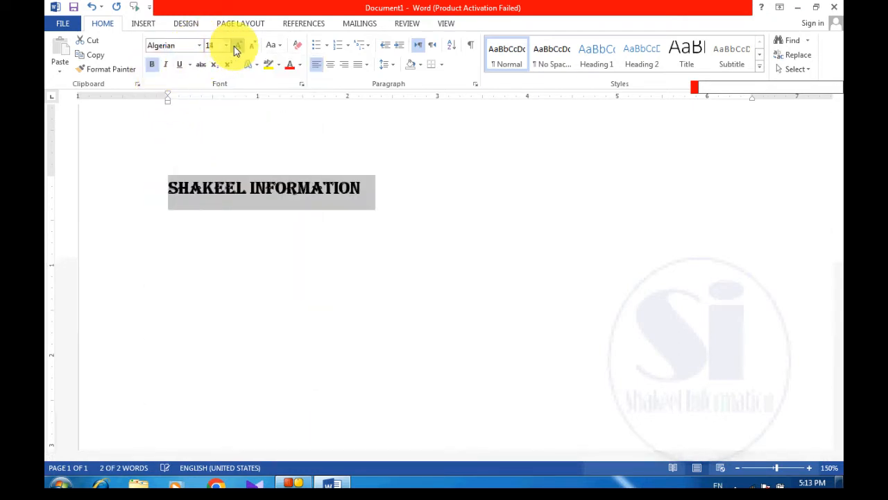
pyautogui.click(236, 46)
pyautogui.click(236, 46)
pyautogui.click(236, 46)
pyautogui.click(237, 46)
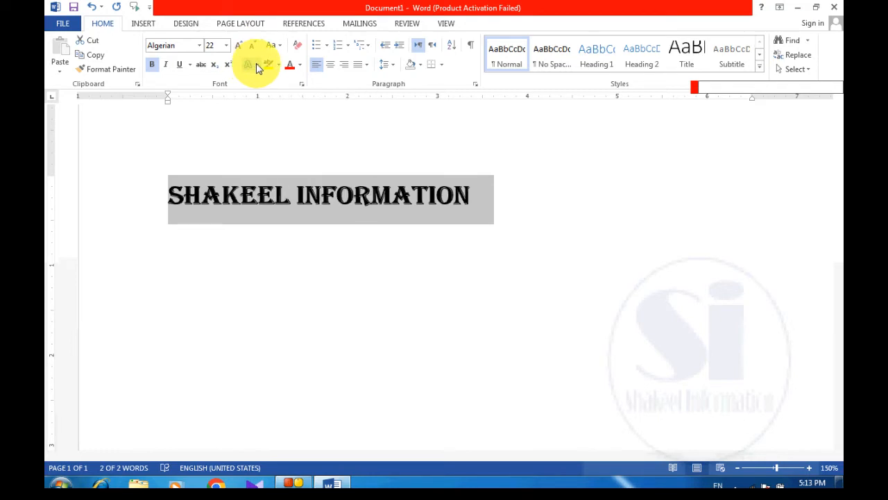
# Apply a blue shadowed text effect to the "Shakeel Information" line.
pyautogui.click(257, 68)
pyautogui.click(324, 166)
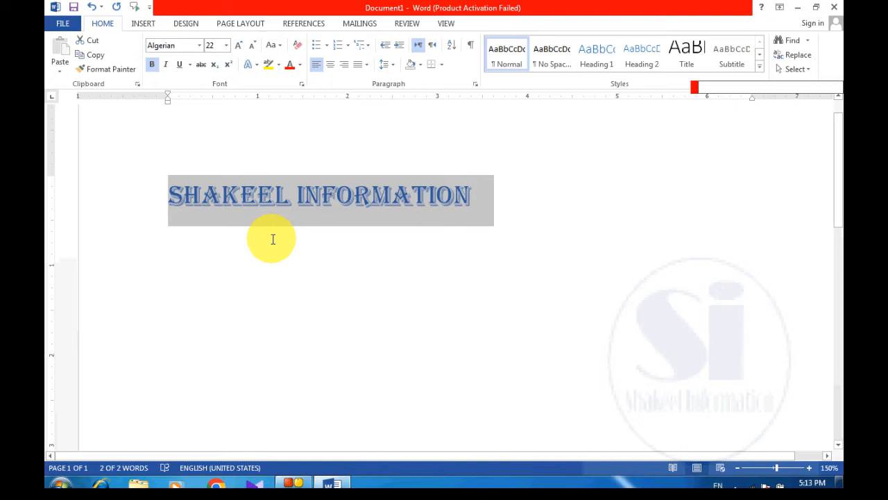
# Write "ctrl + Space" in the on-screen caption box.
pyautogui.click(731, 89)
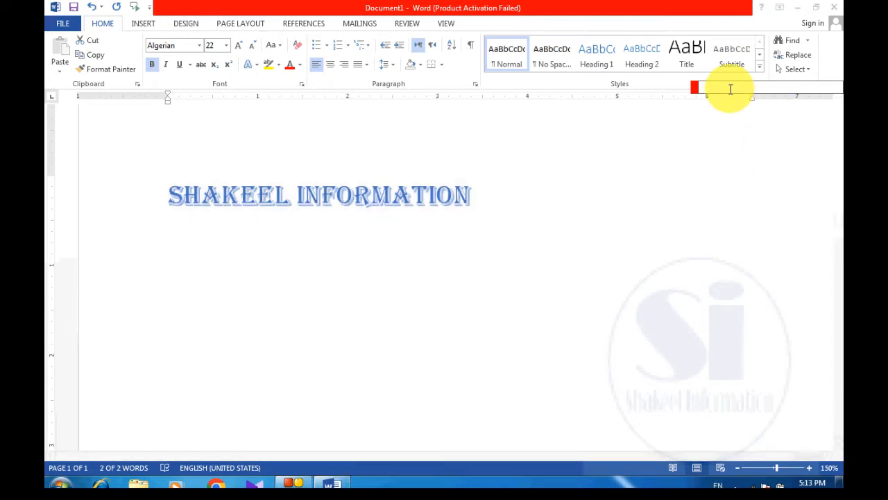
pyautogui.write('ctrl')
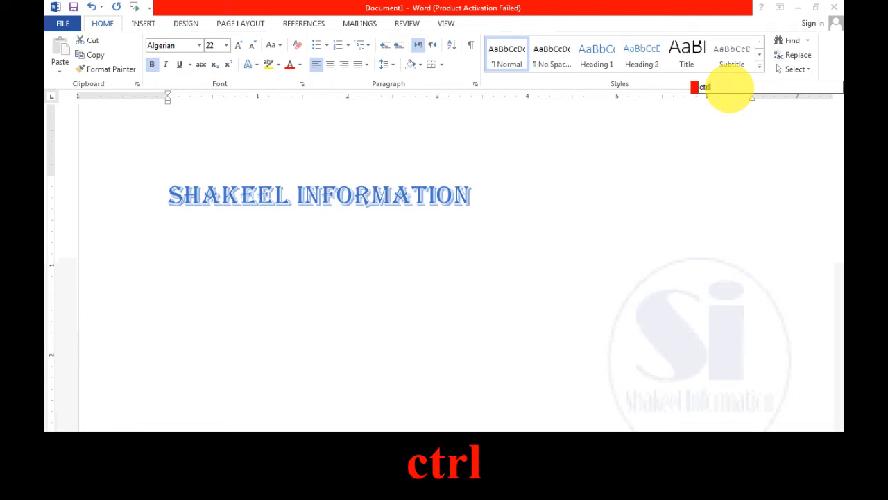
pyautogui.write(' + Spacer')
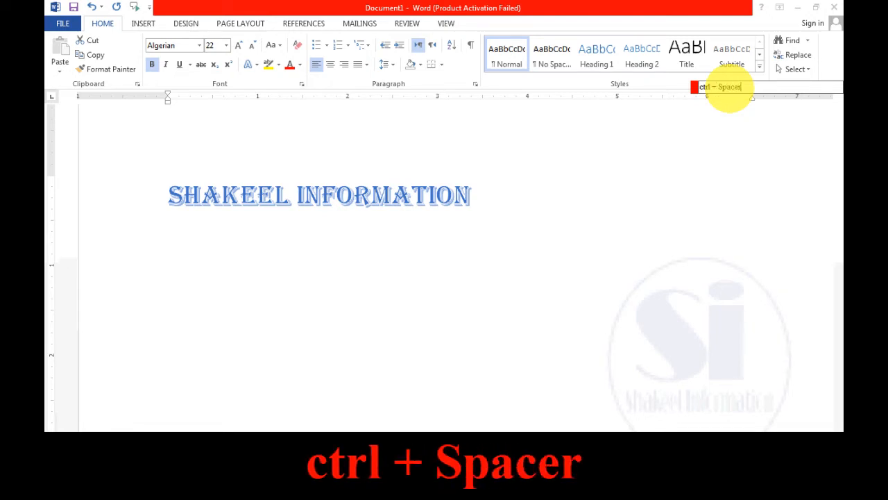
pyautogui.press('BackSpace')
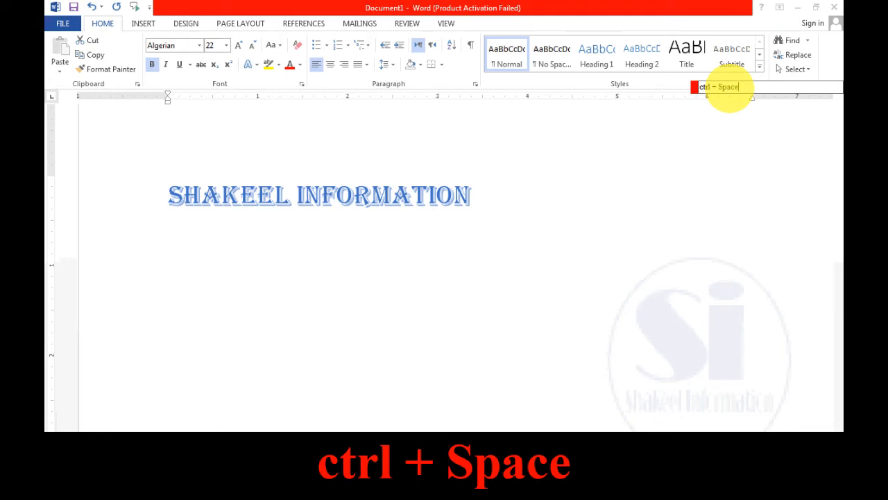
# Clear all character formatting from the "Shakeel Information" line and delete the line.
pyautogui.tripleClick(338, 193)
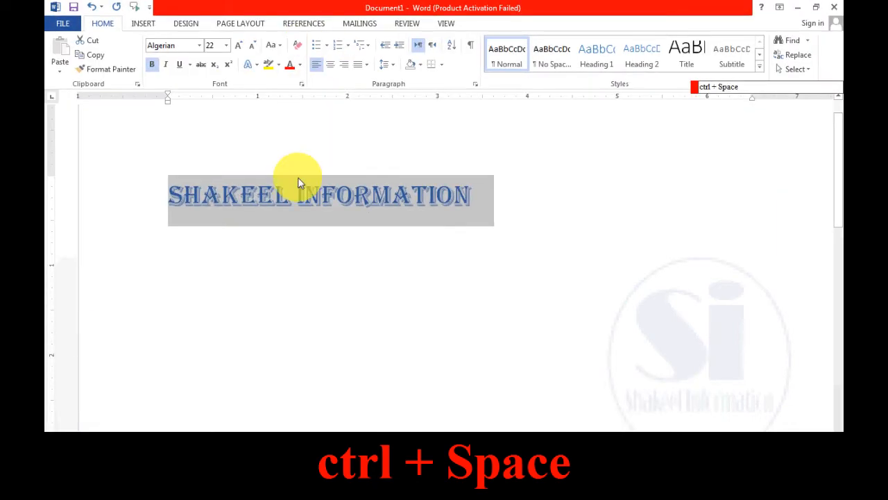
pyautogui.hotkey('ctrl', 'space')
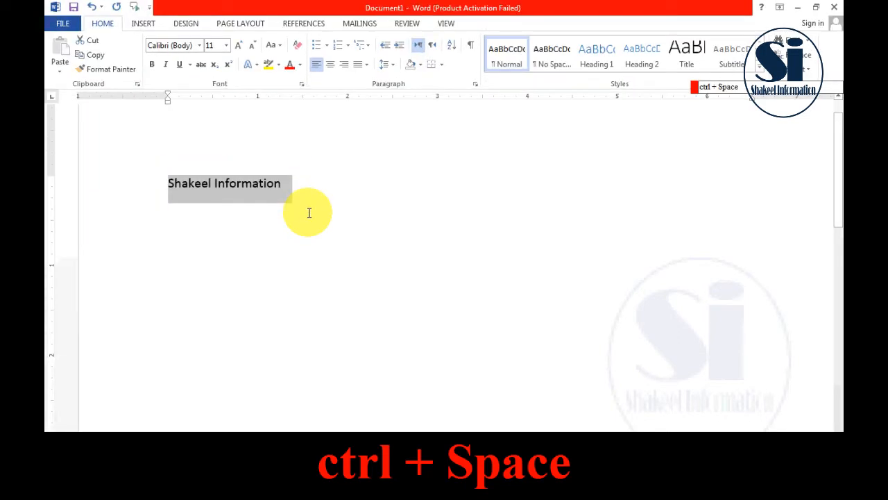
pyautogui.press('Delete')
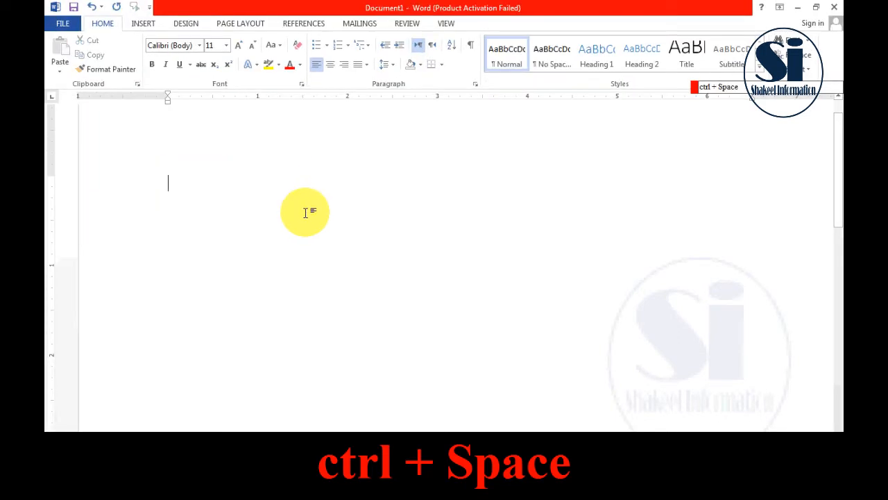
# Replace the on-screen caption text with "Shift + Alt +D".
pyautogui.moveTo(751, 88); pyautogui.dragTo(695, 88)
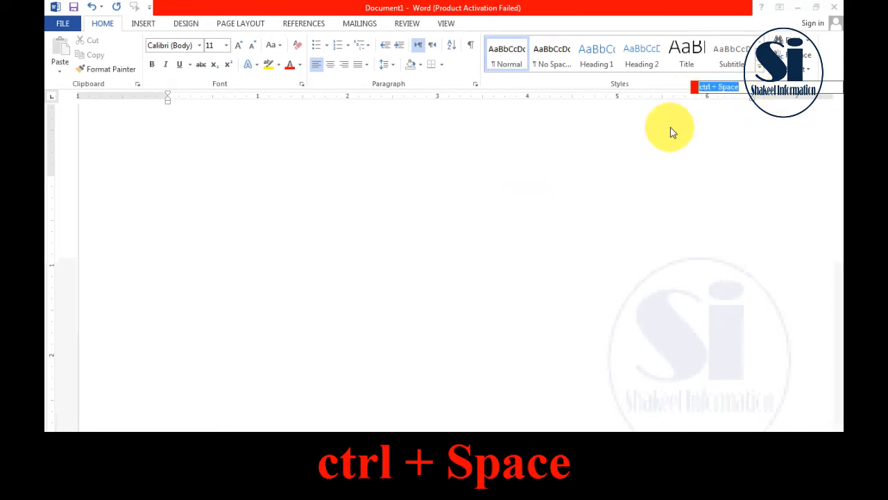
pyautogui.write('Shi')
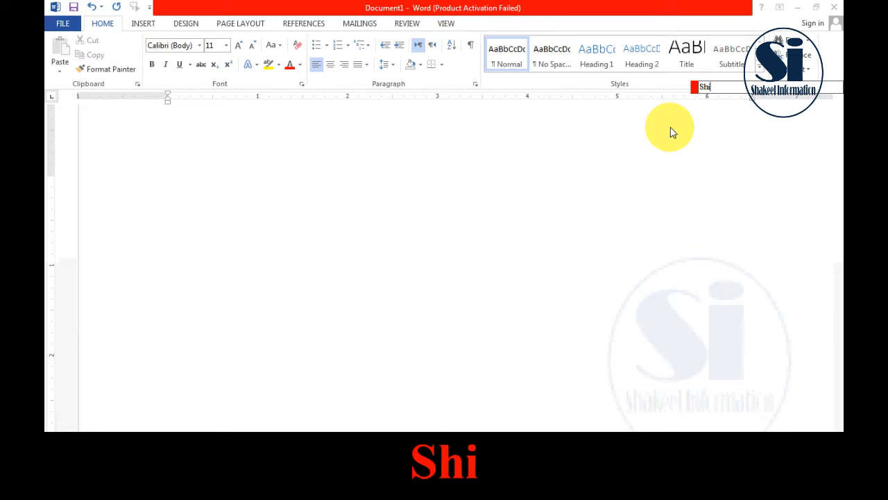
pyautogui.write('ft + ')
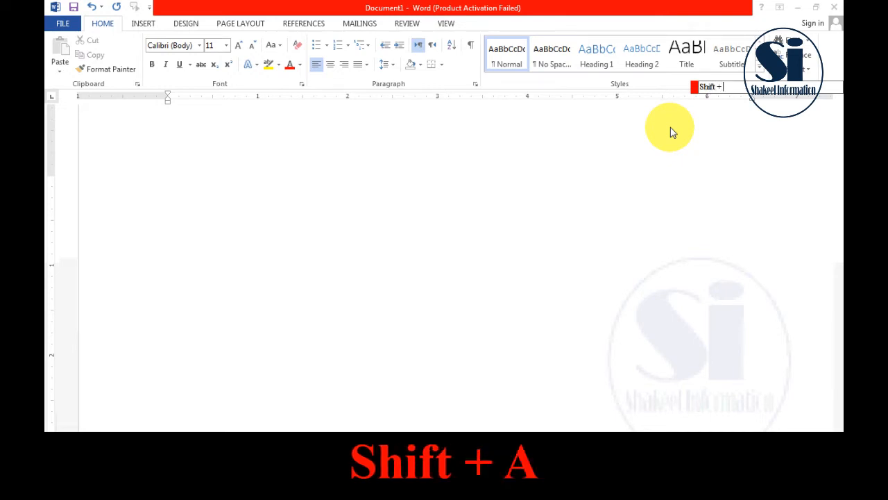
pyautogui.write('Alt')
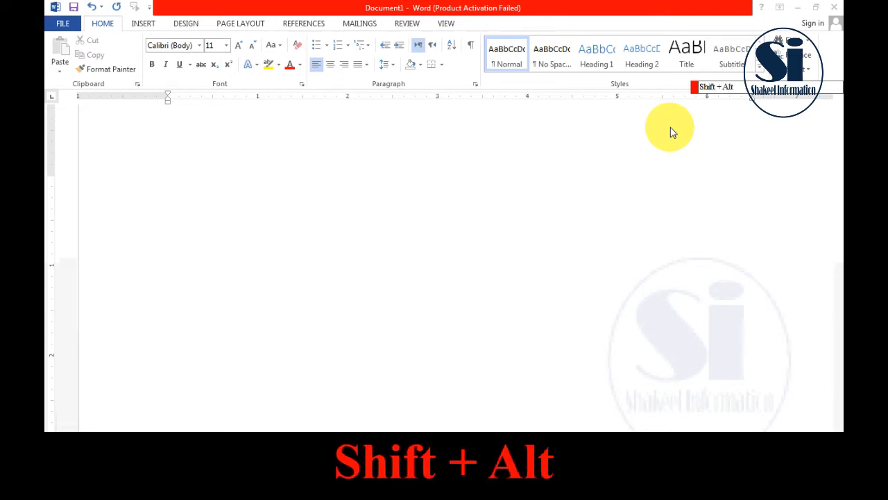
pyautogui.write(' +D')
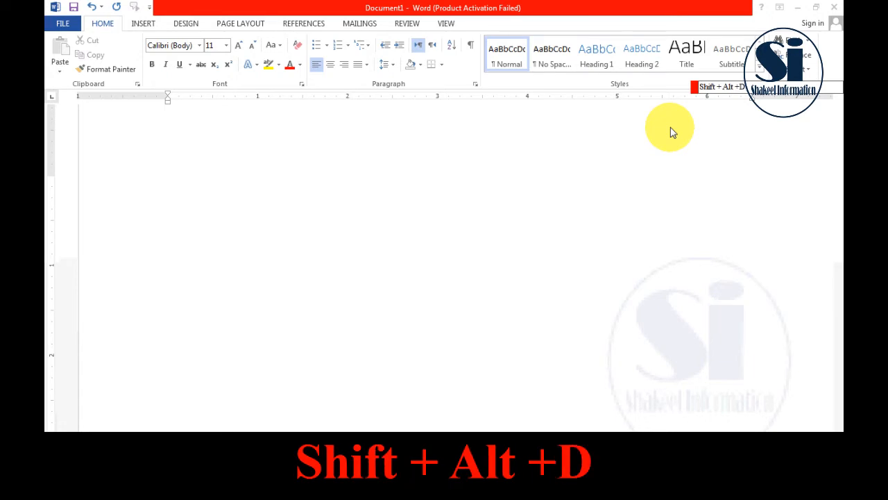
# Write the labels "For Date" and "For Time" in the document, separated by blank lines.
pyautogui.click(215, 183)
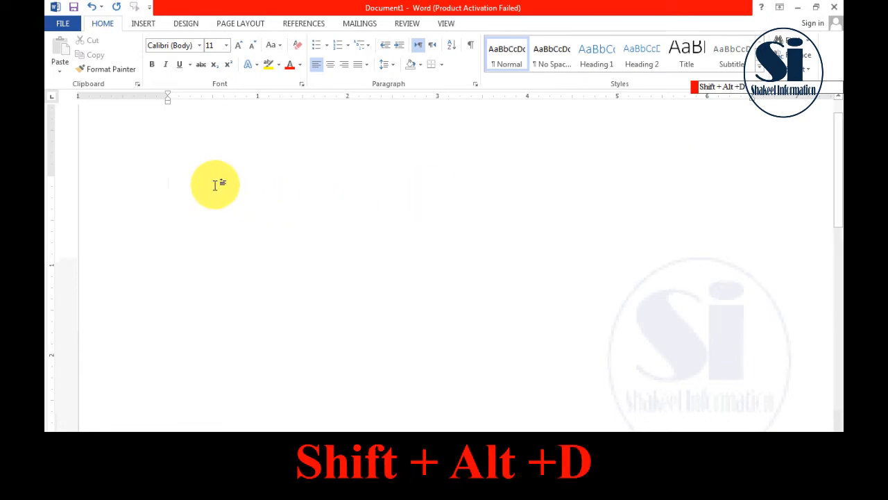
pyautogui.write('For Date')
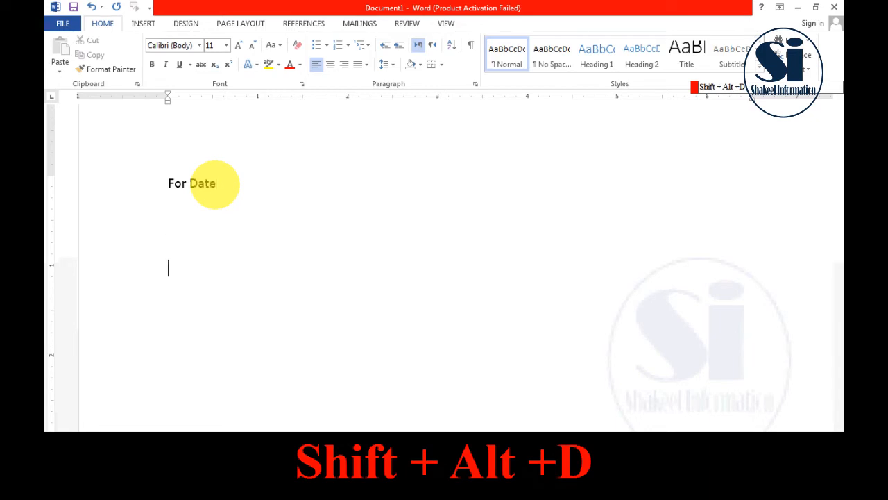
pyautogui.write('   For Time')
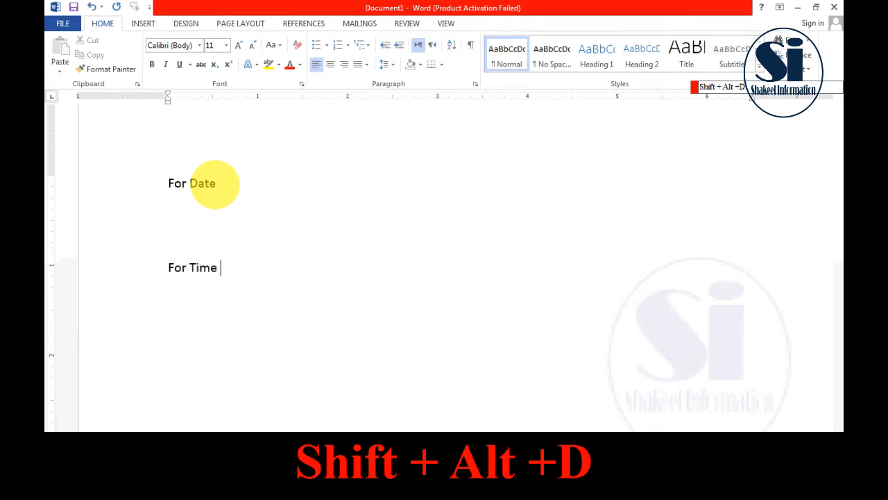
# Insert the current date on a new line below "For Date".
pyautogui.click(182, 184)
pyautogui.click(226, 186)
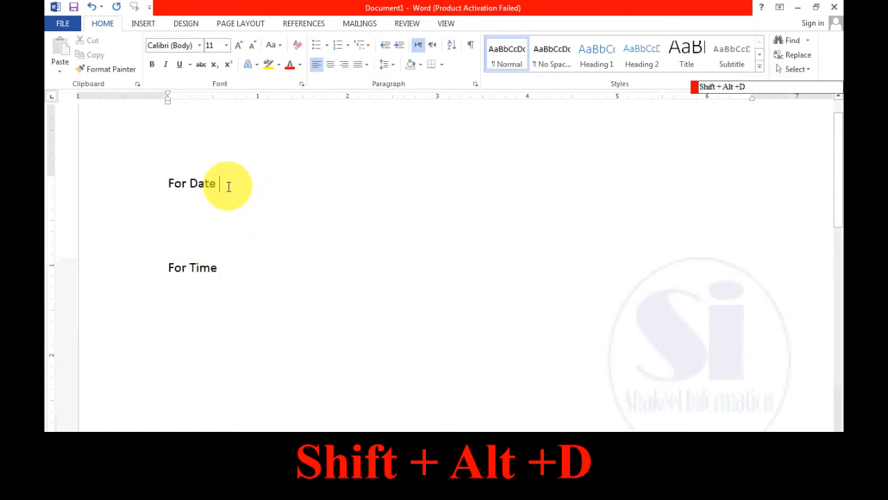
pyautogui.press('Return')
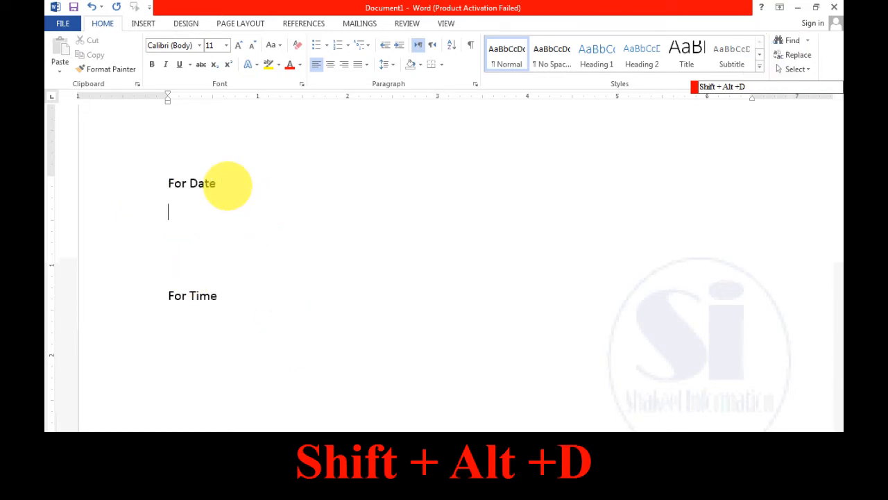
pyautogui.hotkey('shift', 'alt', 'd')
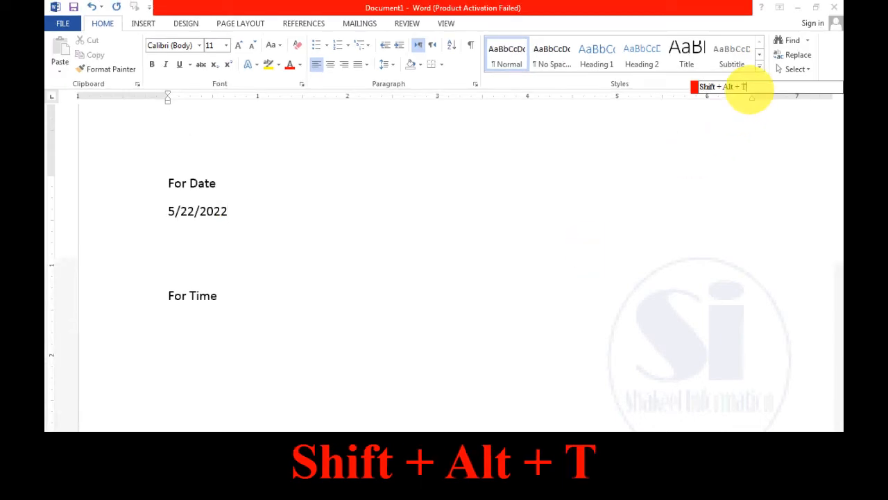
# Insert the current time on a new line below "For Time".
pyautogui.click(222, 297)
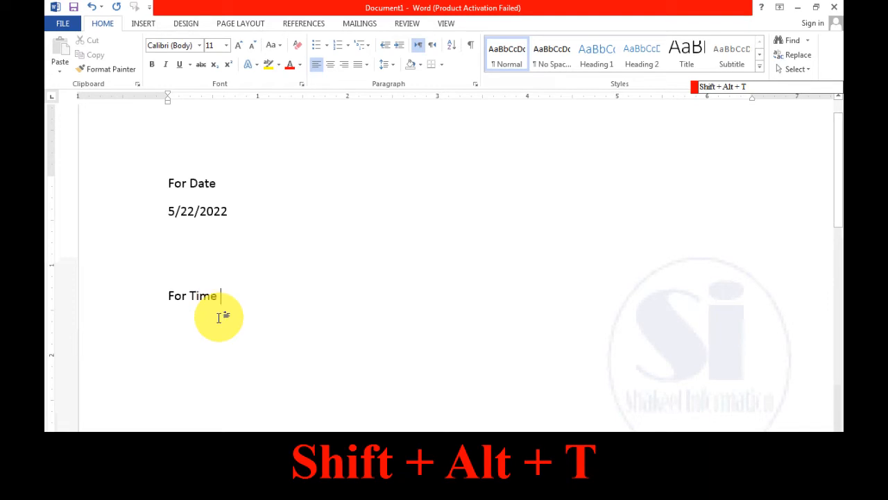
pyautogui.press('Return')
pyautogui.hotkey('shift', 'alt', 't')
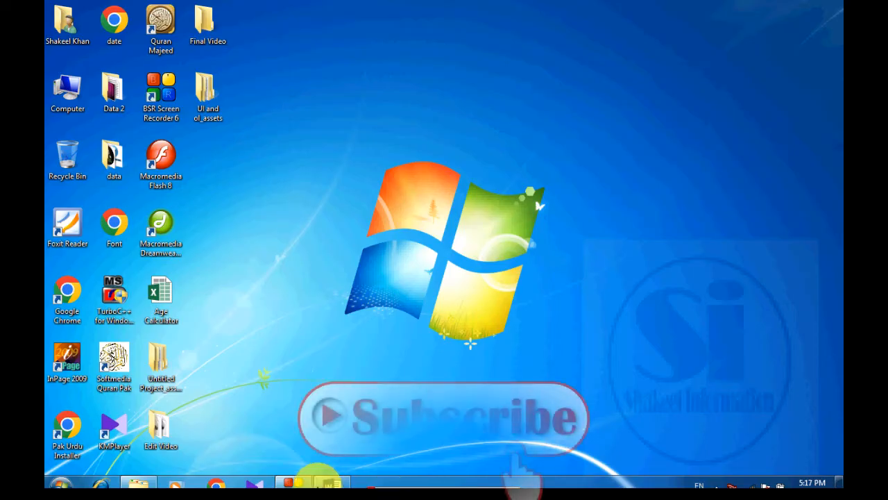
# Switch to the empty Word document and write "name:" on the first line.
pyautogui.click(332, 484)
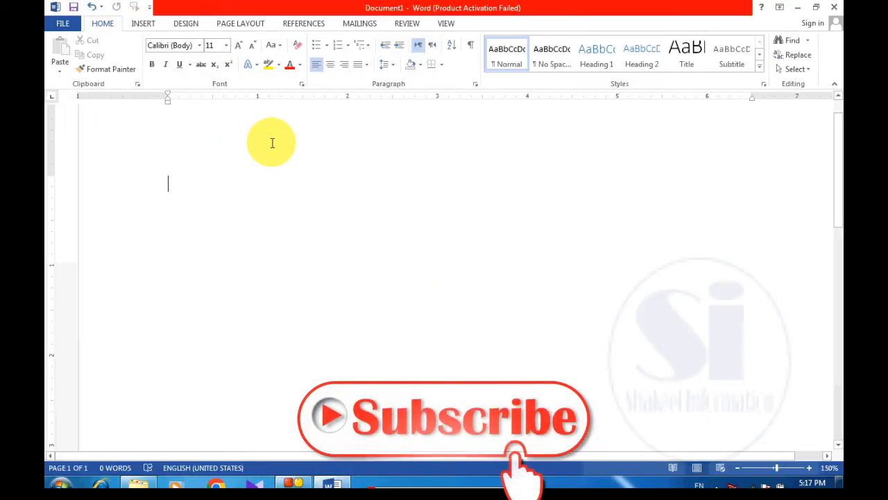
pyautogui.write('name: ')
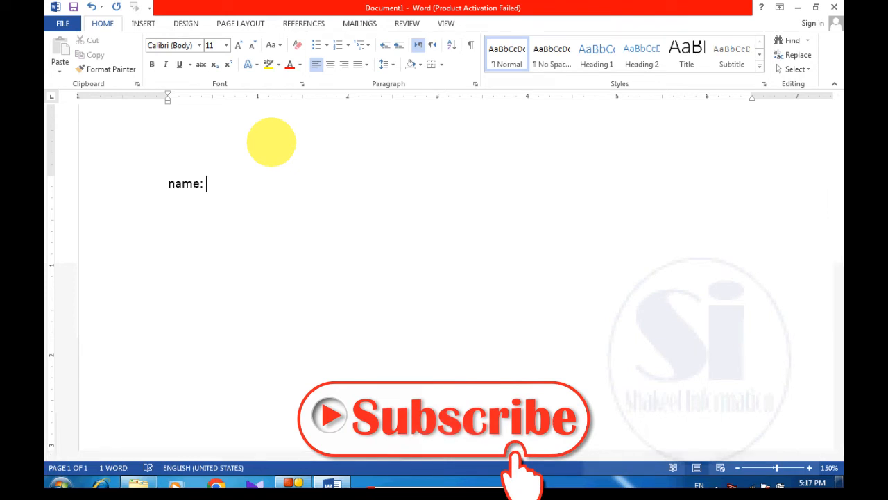
# Try a row of underscores as the blank after "name:" and delete it.
pyautogui.write('_________________')
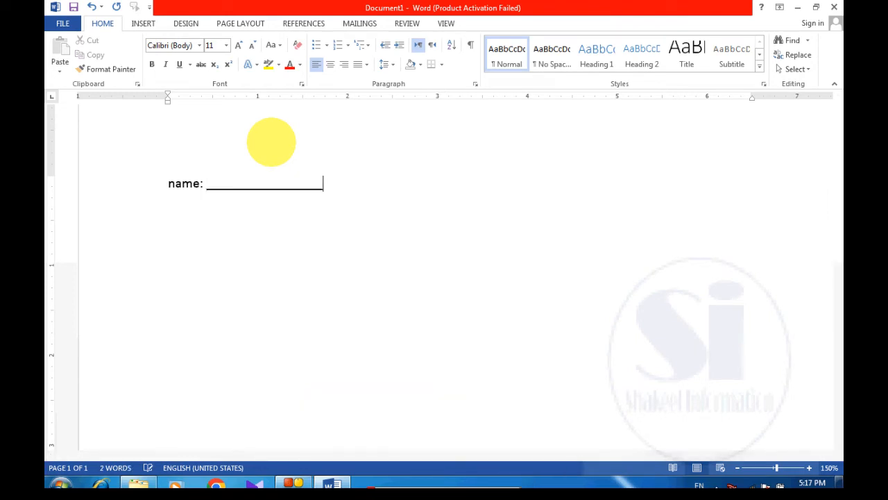
pyautogui.press('BackSpace')
pyautogui.press('BackSpace')
pyautogui.press('BackSpace')
pyautogui.press('BackSpace')
pyautogui.press('BackSpace')
pyautogui.press('BackSpace')
pyautogui.press('BackSpace')
pyautogui.press('BackSpace')
pyautogui.press('BackSpace')
pyautogui.press('BackSpace')
pyautogui.press('BackSpace')
pyautogui.press('BackSpace')
pyautogui.press('BackSpace')
pyautogui.press('BackSpace')
pyautogui.press('BackSpace')
pyautogui.press('BackSpace')
pyautogui.press('BackSpace')
pyautogui.press('BackSpace')
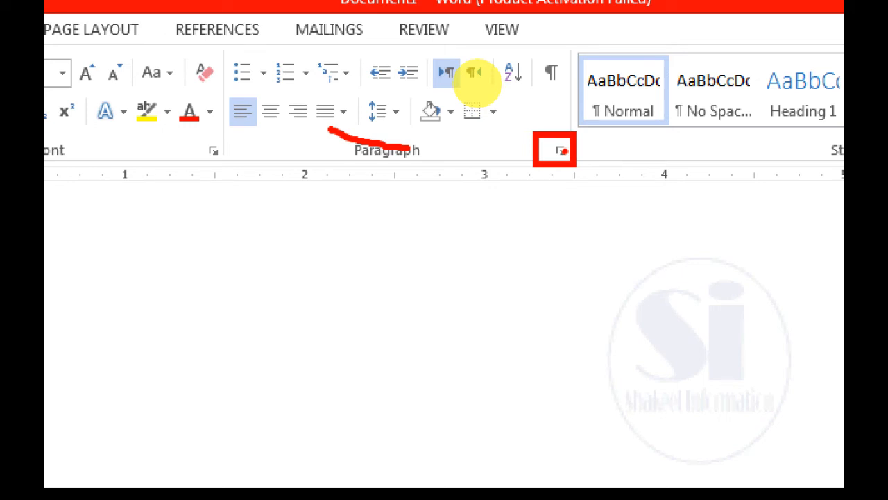
pyautogui.click(560, 150)
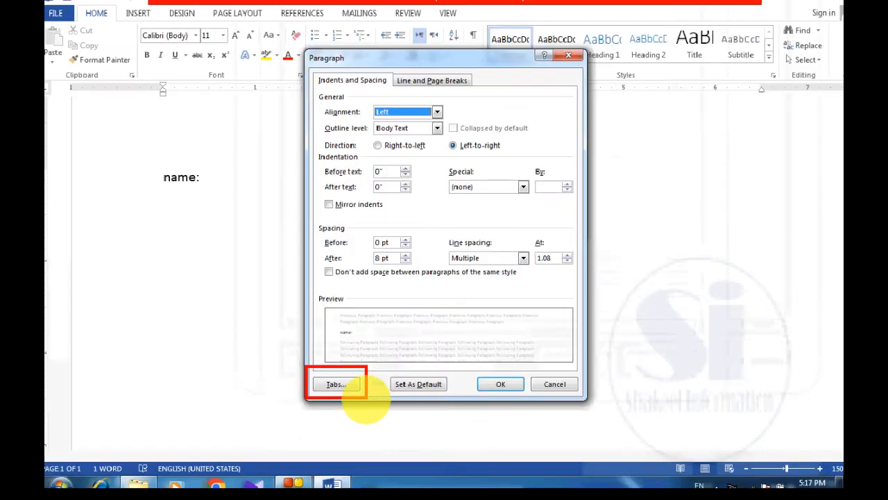
pyautogui.click(343, 384)
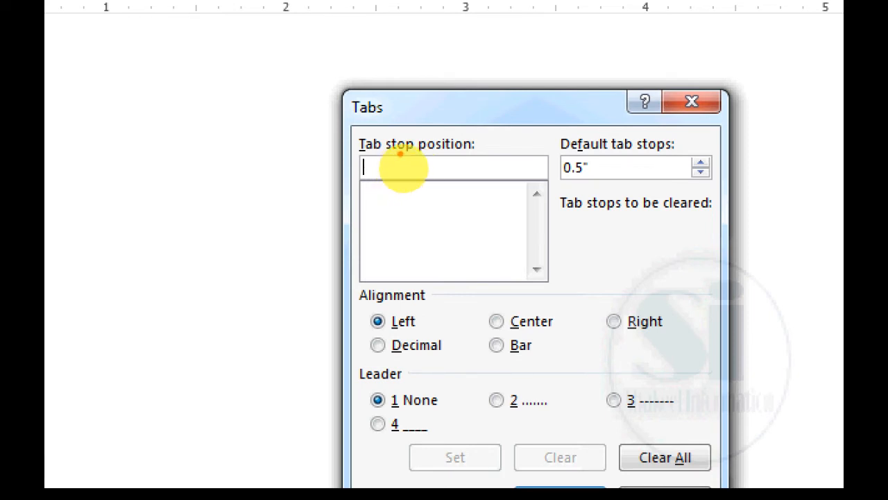
pyautogui.click(665, 494)
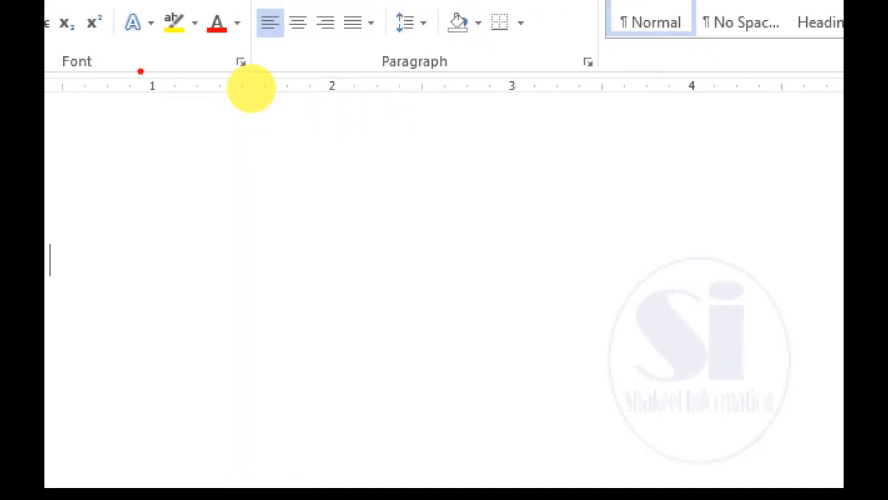
pyautogui.moveTo(146, 94); pyautogui.dragTo(767, 84)
pyautogui.click(526, 134)
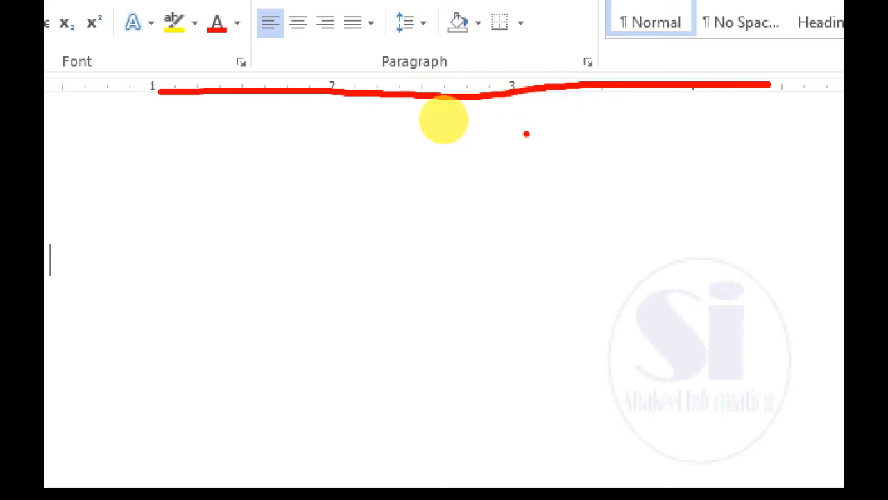
pyautogui.click(525, 132)
pyautogui.press('Escape')
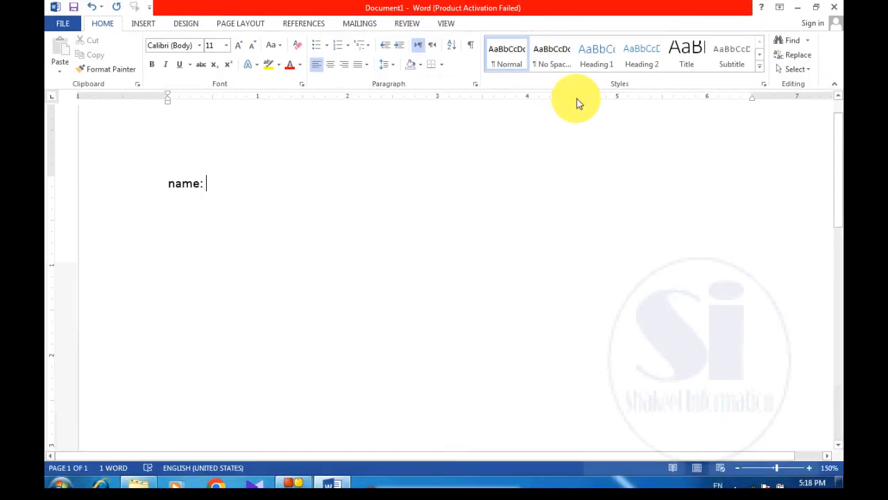
# Set a left tab stop at 4 with the underline leader (option 4), and insert a tab after "name:" to draw the blank line.
pyautogui.click(476, 84)
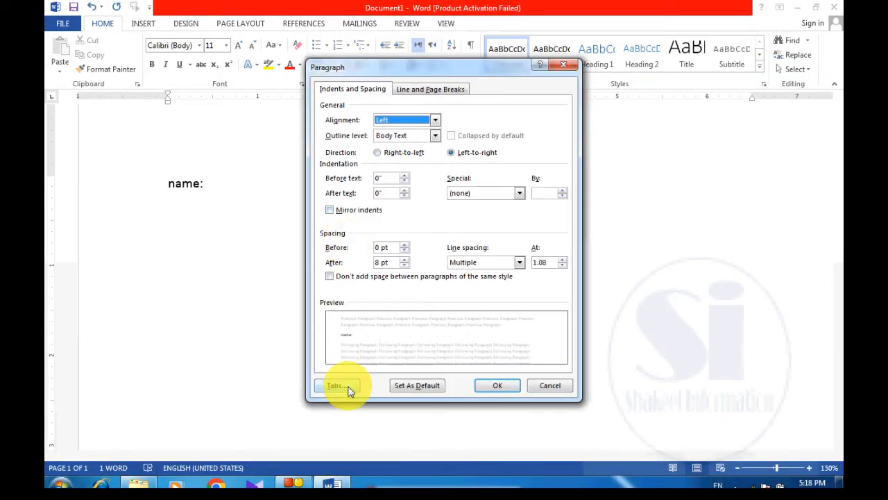
pyautogui.click(343, 381)
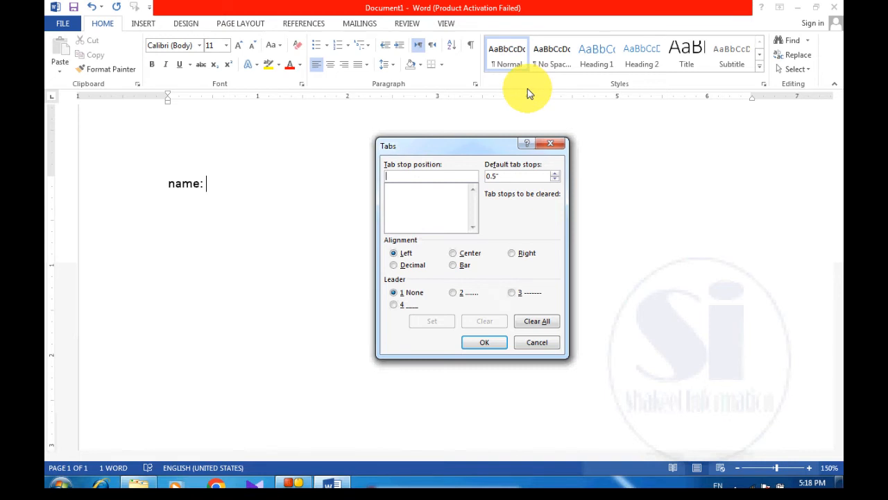
pyautogui.write('4')
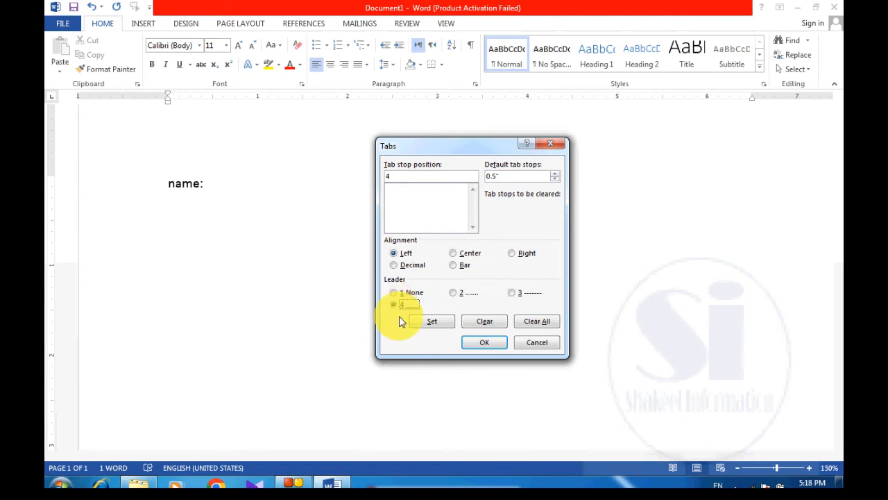
pyautogui.click(484, 342)
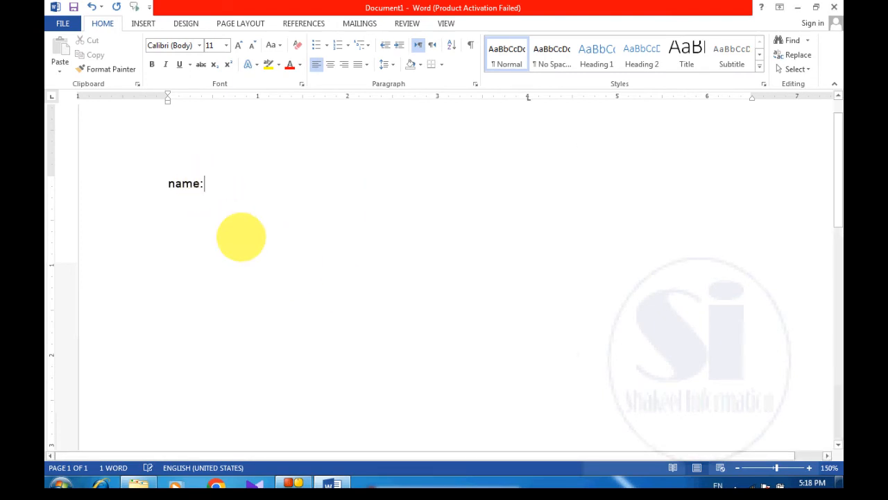
pyautogui.press('Tab')
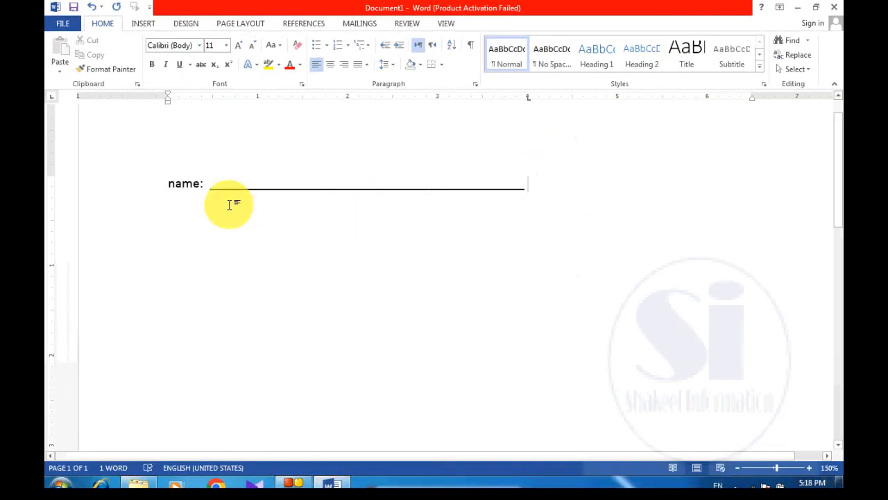
# Delete the whole "name:" line together with its fill-in blank.
pyautogui.click(200, 191)
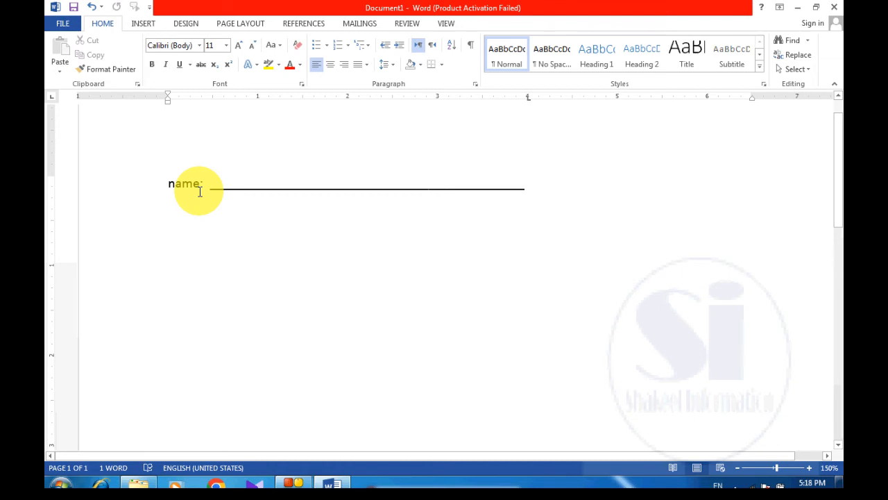
pyautogui.tripleClick(200, 192)
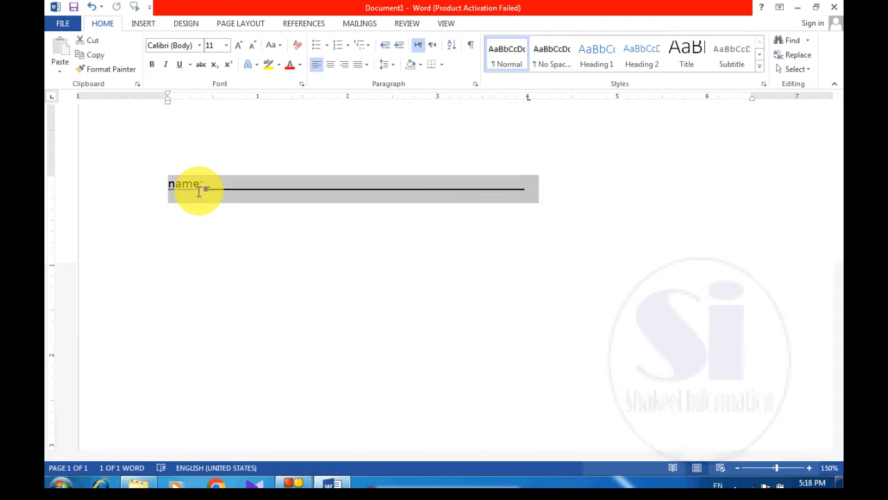
pyautogui.press('Delete')
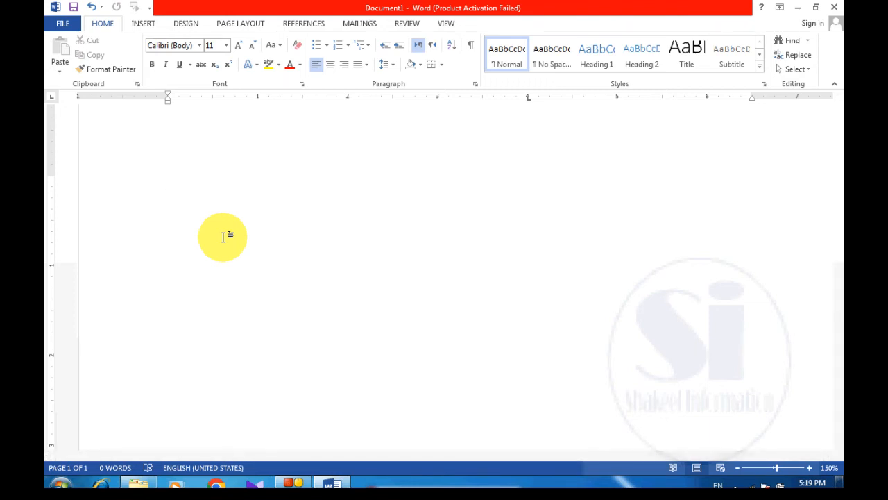
# Write 500 on the empty first line and enclose the number in field braces.
pyautogui.write('500')
pyautogui.press('Left')
pyautogui.hotkey('shift', 'Left')
pyautogui.hotkey('shift', 'Left')
pyautogui.hotkey('shift', 'Left')
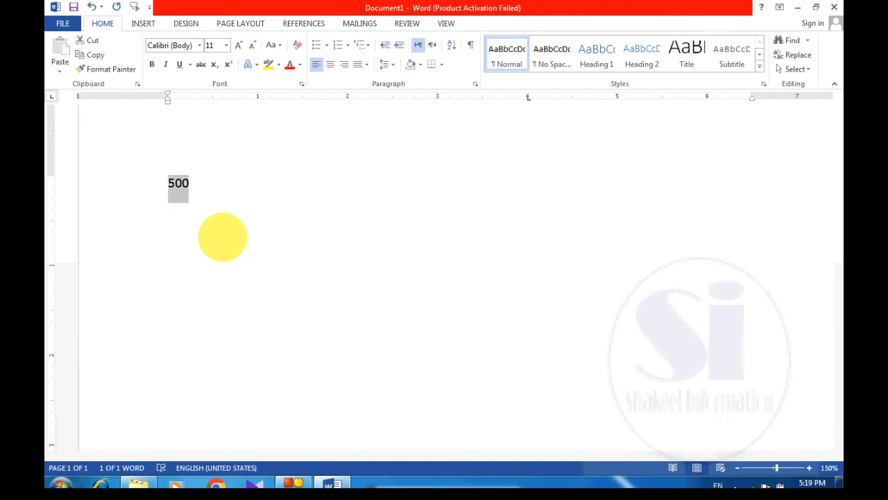
pyautogui.hotkey('ctrl', 'F9')
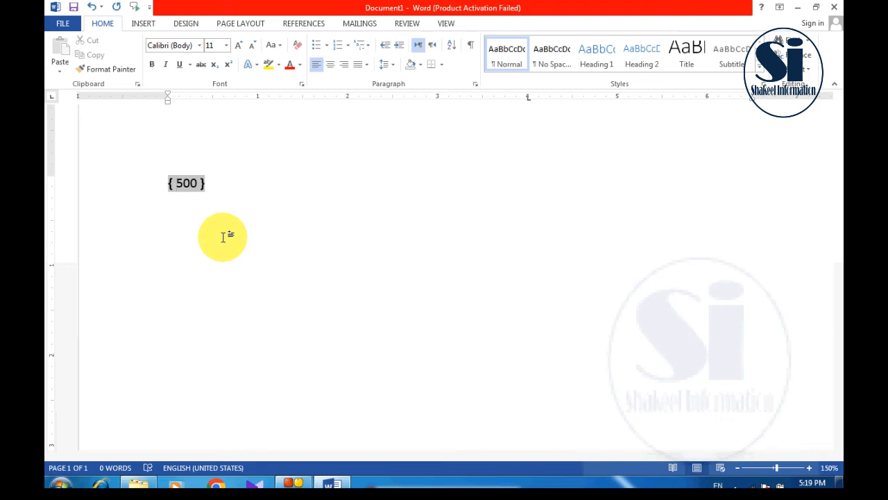
# Complete the field code around 500 as =500\*cardtext and update the field to spell the number in words.
pyautogui.write('=')
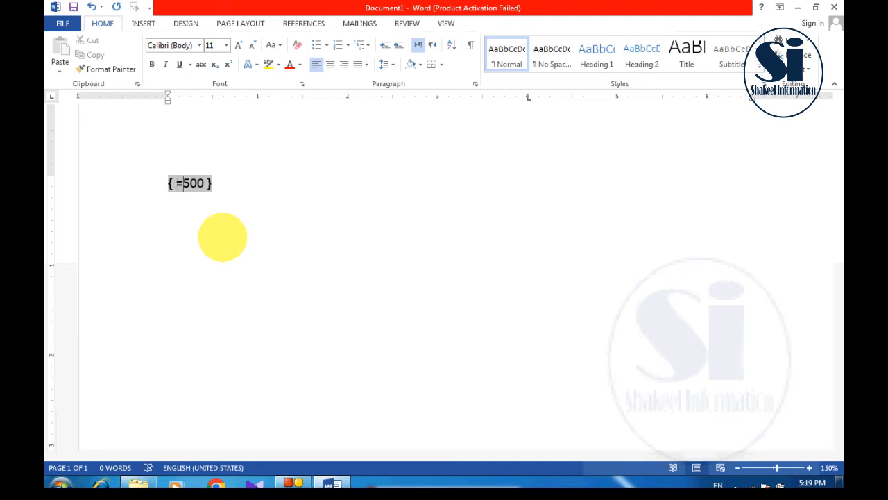
pyautogui.press('Right')
pyautogui.press('Right')
pyautogui.press('Right')
pyautogui.write('\\')
pyautogui.write('*')
pyautogui.write('card')
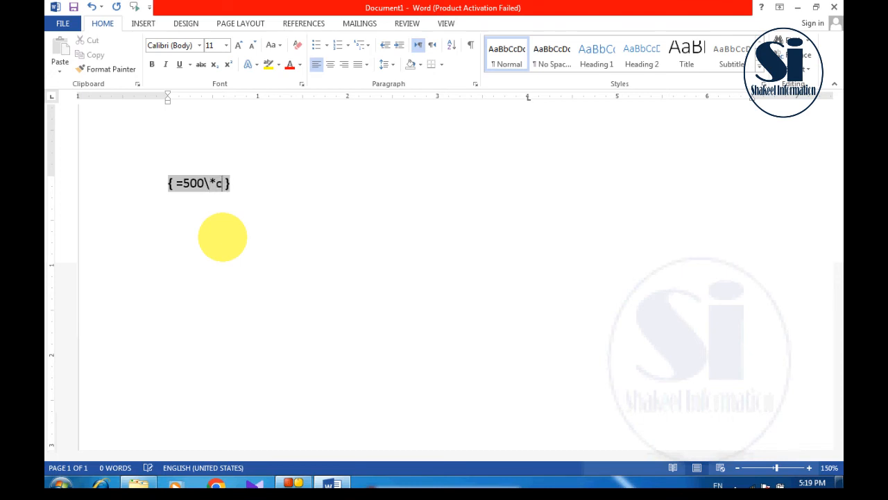
pyautogui.write('text')
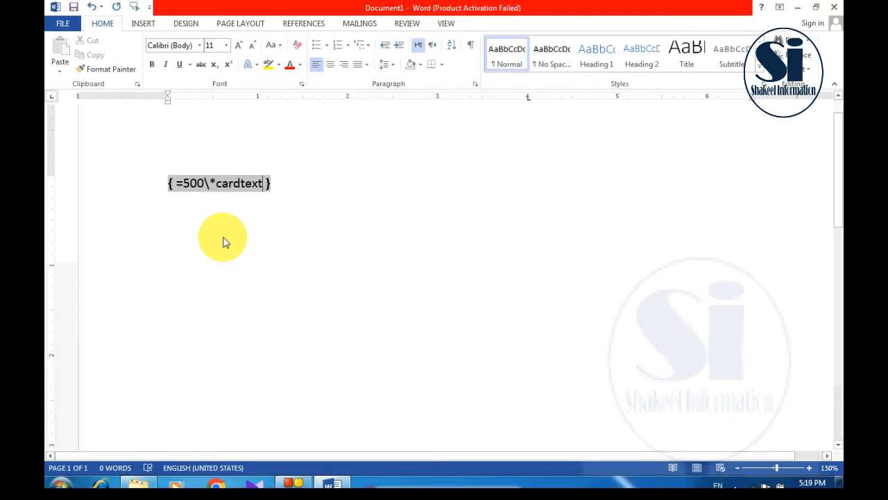
pyautogui.press('F9')
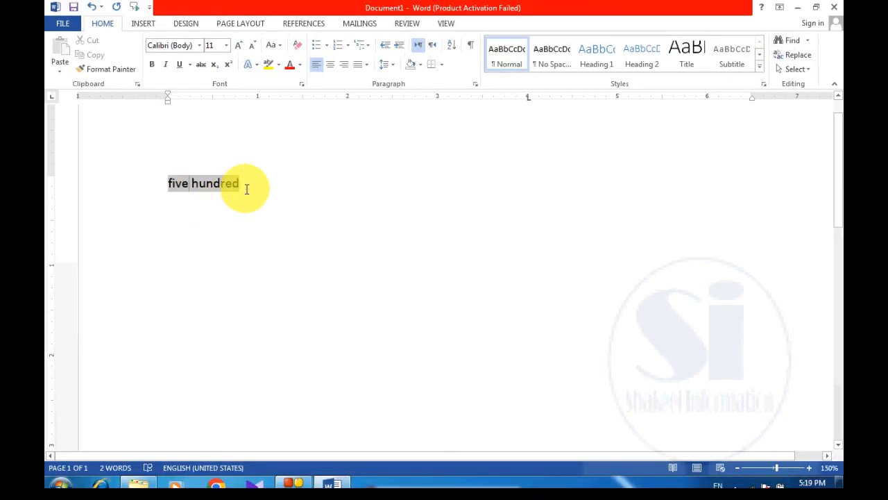
# Insert a field with the code =600\*cardtext below "five hundred", leaving a blank line between, and update it to spell the number in words.
pyautogui.click(349, 234)
pyautogui.press('Return')
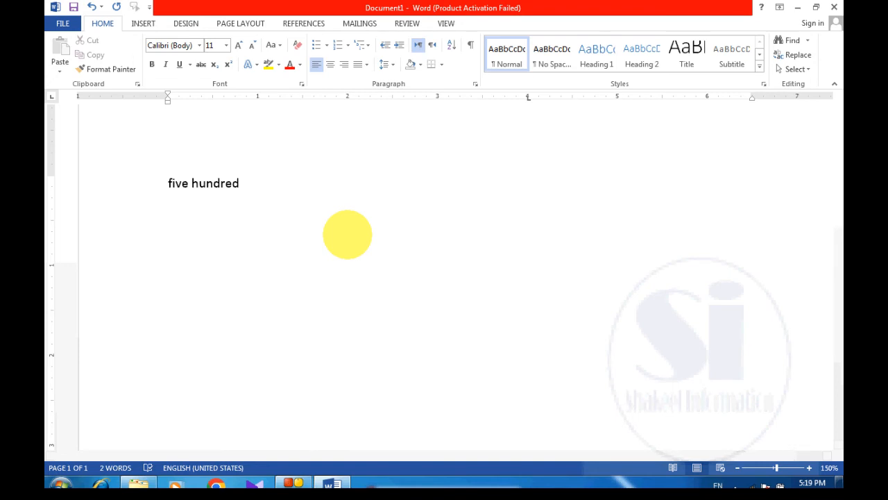
pyautogui.hotkey('ctrl', 'F9')
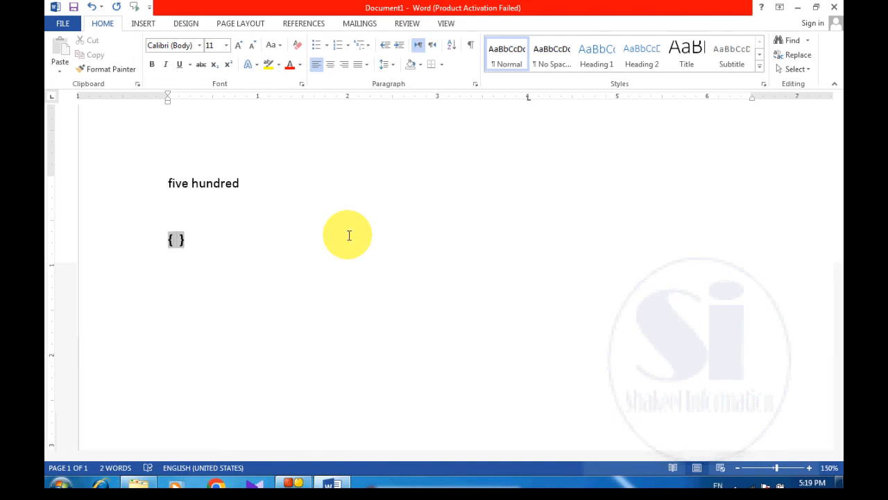
pyautogui.write('=600 ')
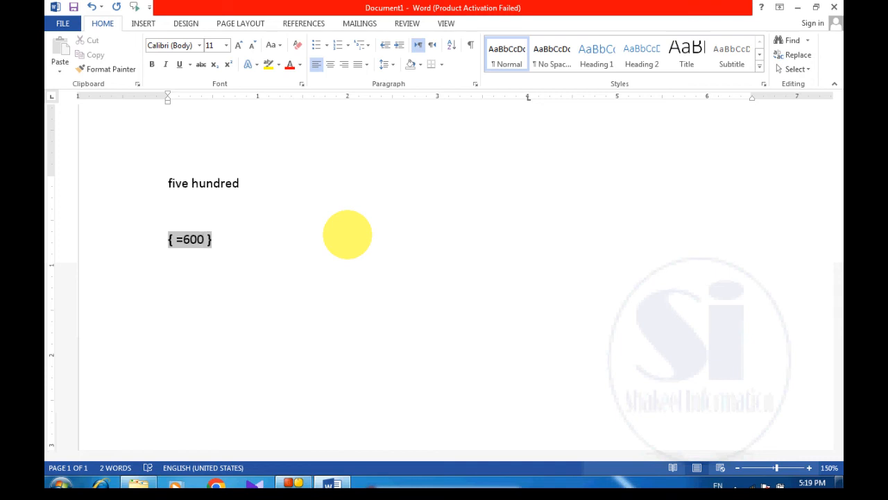
pyautogui.write('\\*cat')
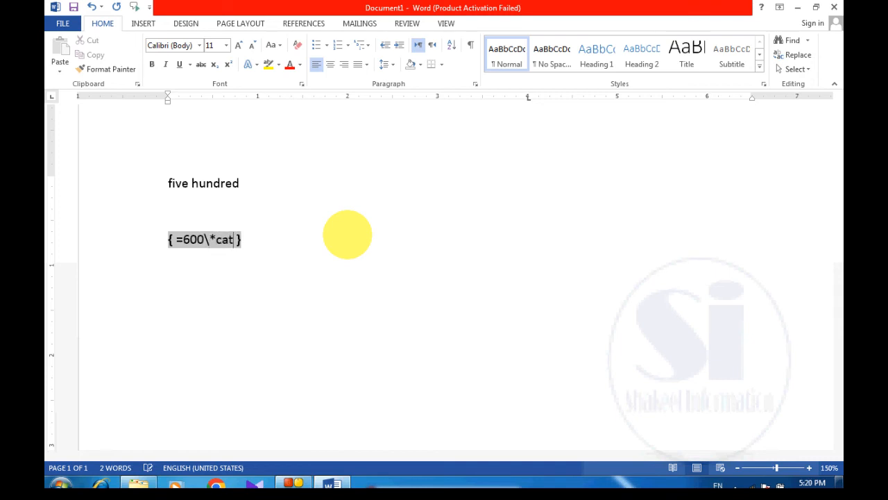
pyautogui.press('BackSpace')
pyautogui.write('rdtext')
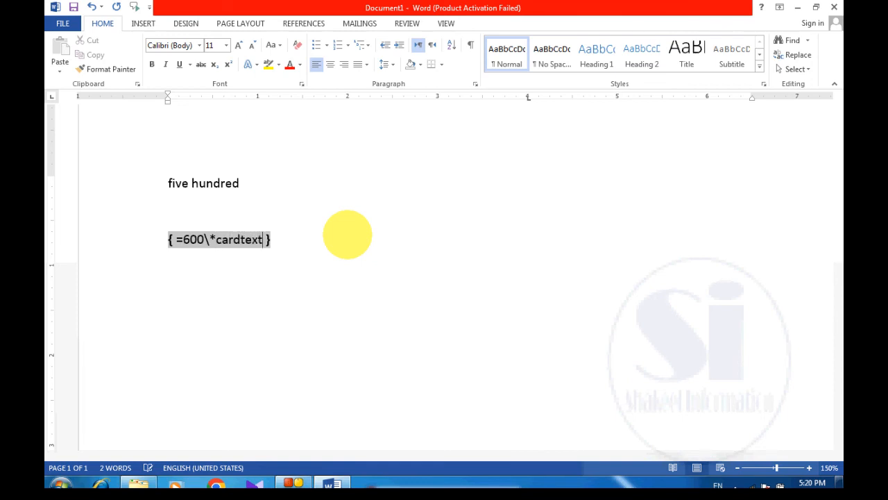
pyautogui.press('F9')
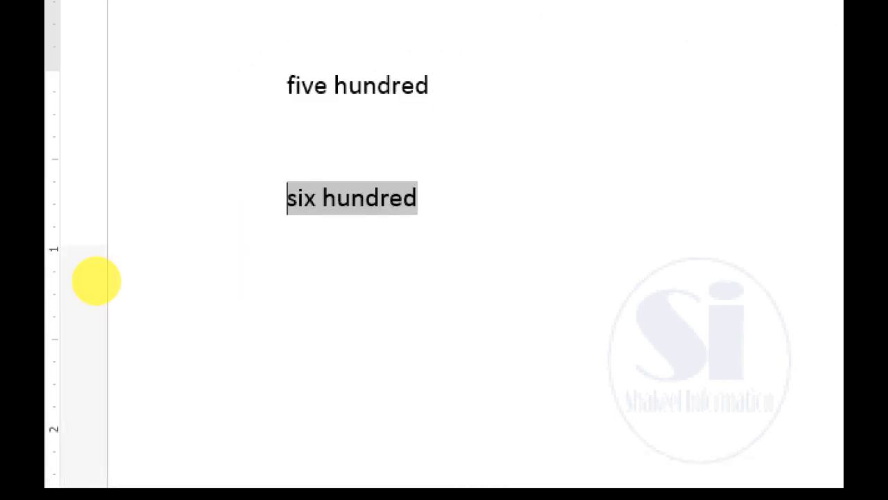
# Insert a field with the formula =6*5 below "six hundred", leaving a blank line between, and update it to calculate the product.
pyautogui.click(252, 243)
pyautogui.press('Return')
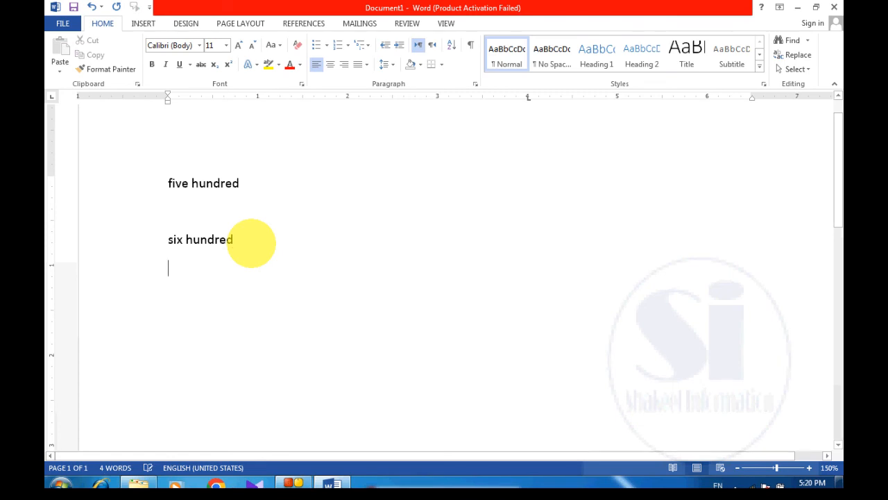
pyautogui.press('Return')
pyautogui.press('Return')
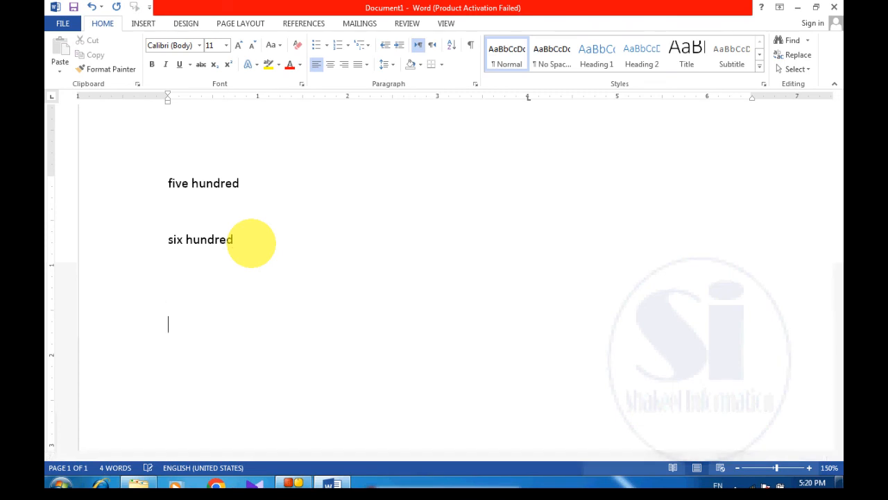
pyautogui.press('BackSpace')
pyautogui.press('BackSpace')
pyautogui.write('=')
pyautogui.press('BackSpace')
pyautogui.hotkey('ctrl', 'F9')
pyautogui.write('=6*')
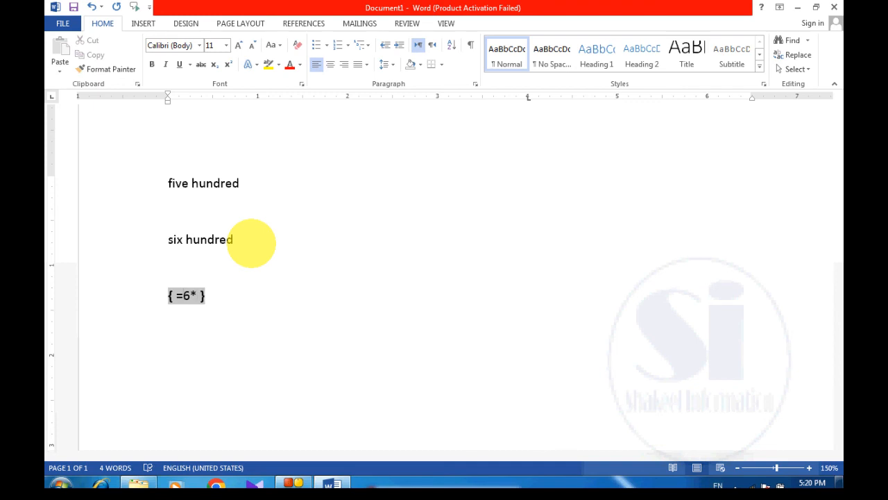
pyautogui.write('5')
pyautogui.press('F9')
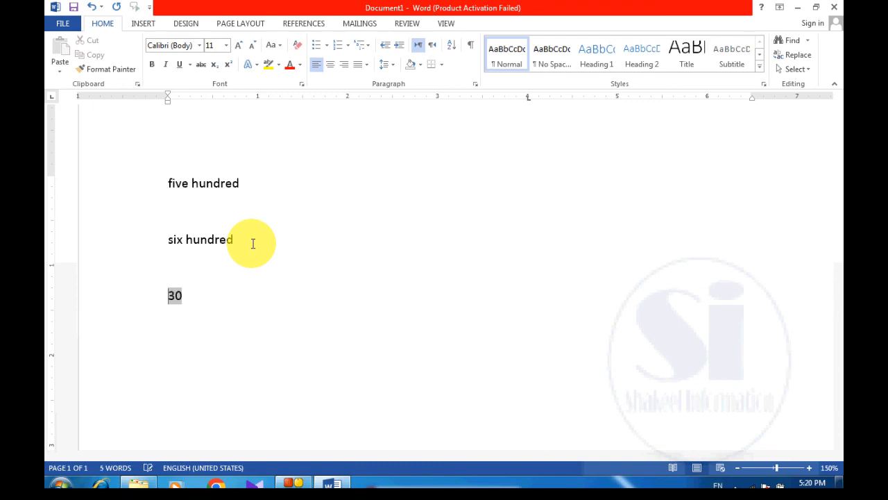